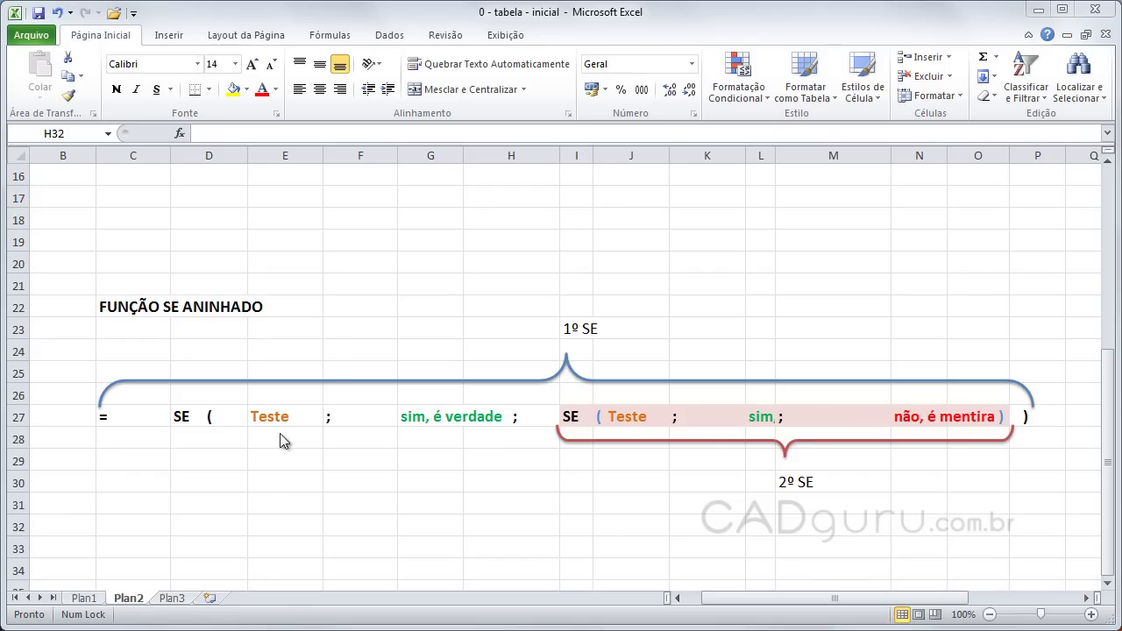
- Show the Plan1 sheet with the simple SE example testing 15 Jogadores against Valor >= 22
{"action": "left_click", "coordinate": [83, 598]}
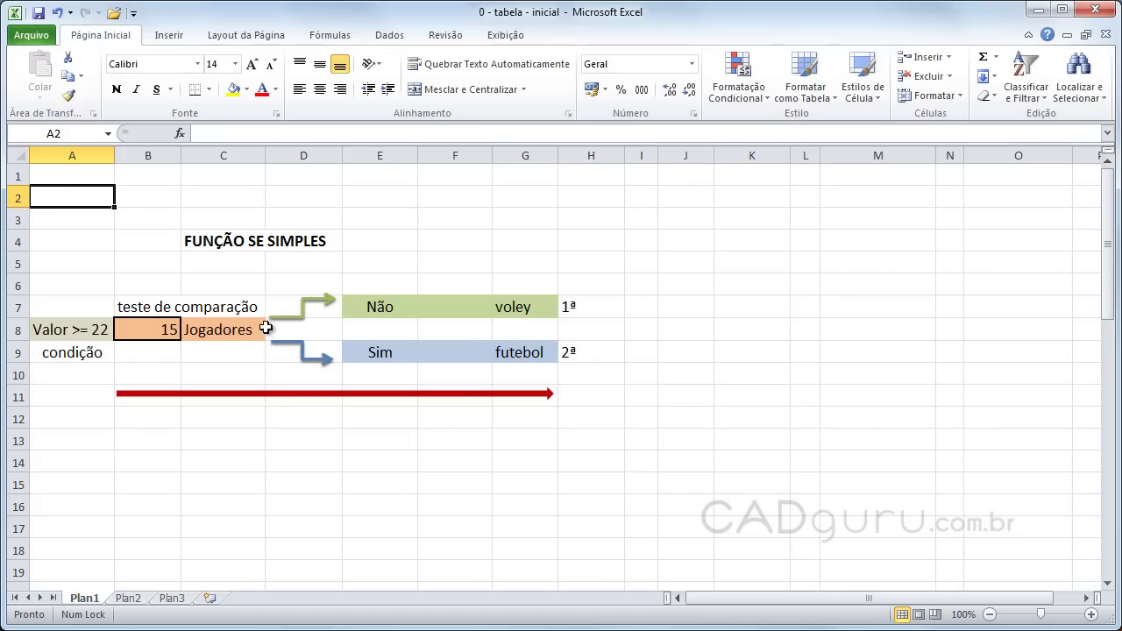
{"action": "scroll", "coordinate": [708, 414], "scroll_direction": "down", "scroll_amount": 6}
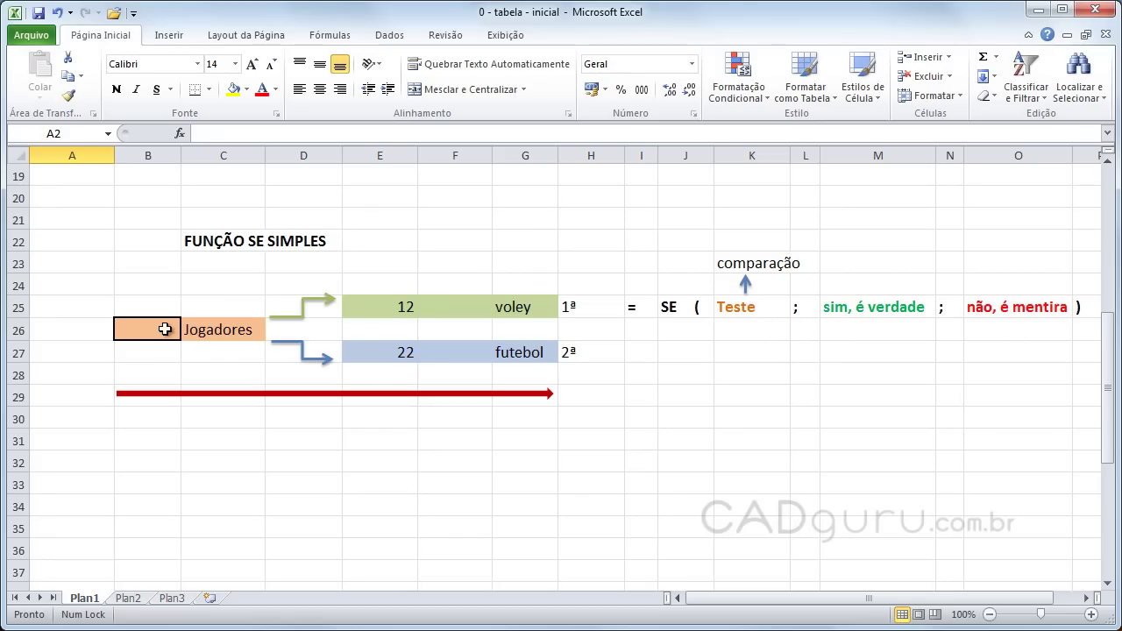
{"action": "scroll", "coordinate": [526, 529], "scroll_direction": "down", "scroll_amount": 2}
{"action": "scroll", "coordinate": [526, 529], "scroll_direction": "down", "scroll_amount": 3}
{"action": "scroll", "coordinate": [675, 517], "scroll_direction": "down", "scroll_amount": 1}
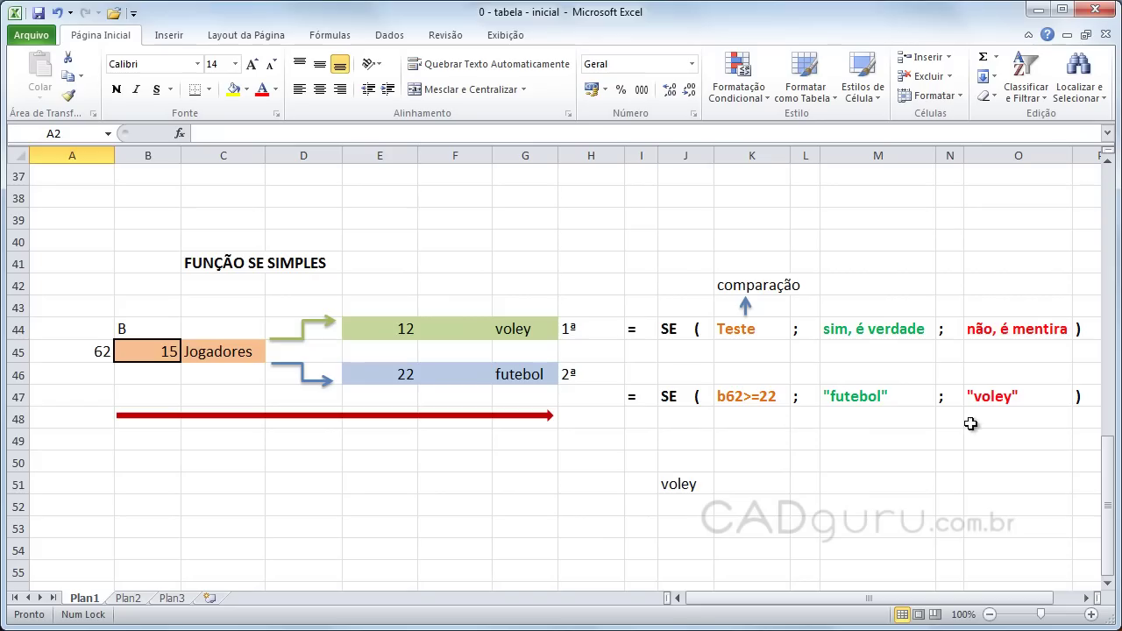
{"action": "left_click", "coordinate": [681, 487]}
{"action": "double_click", "coordinate": [682, 487]}
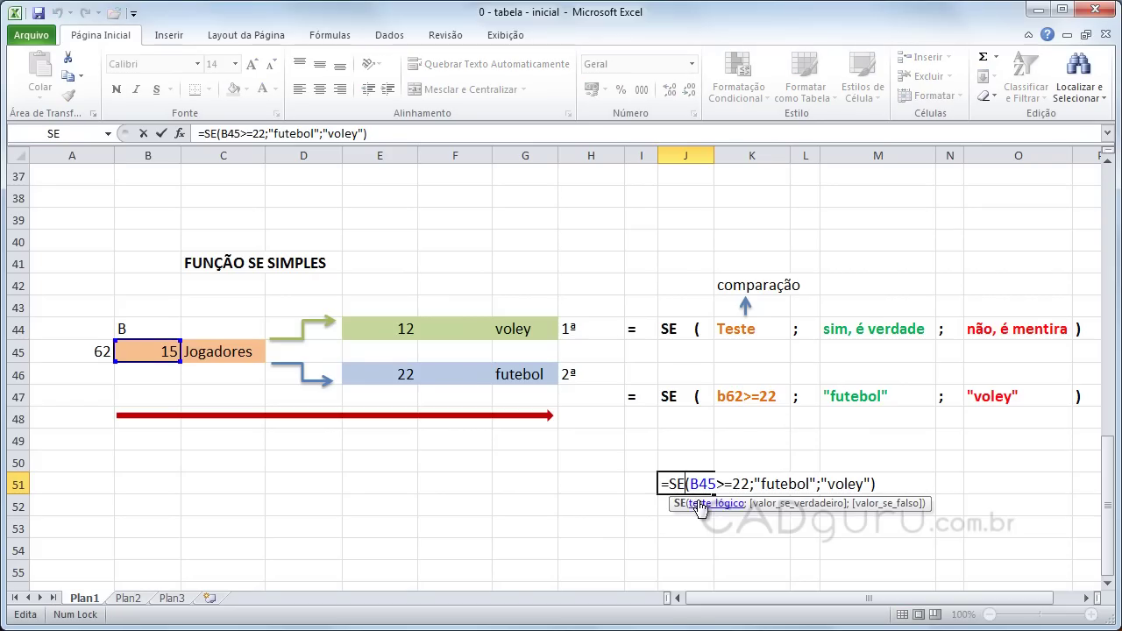
{"action": "key", "text": "Return"}
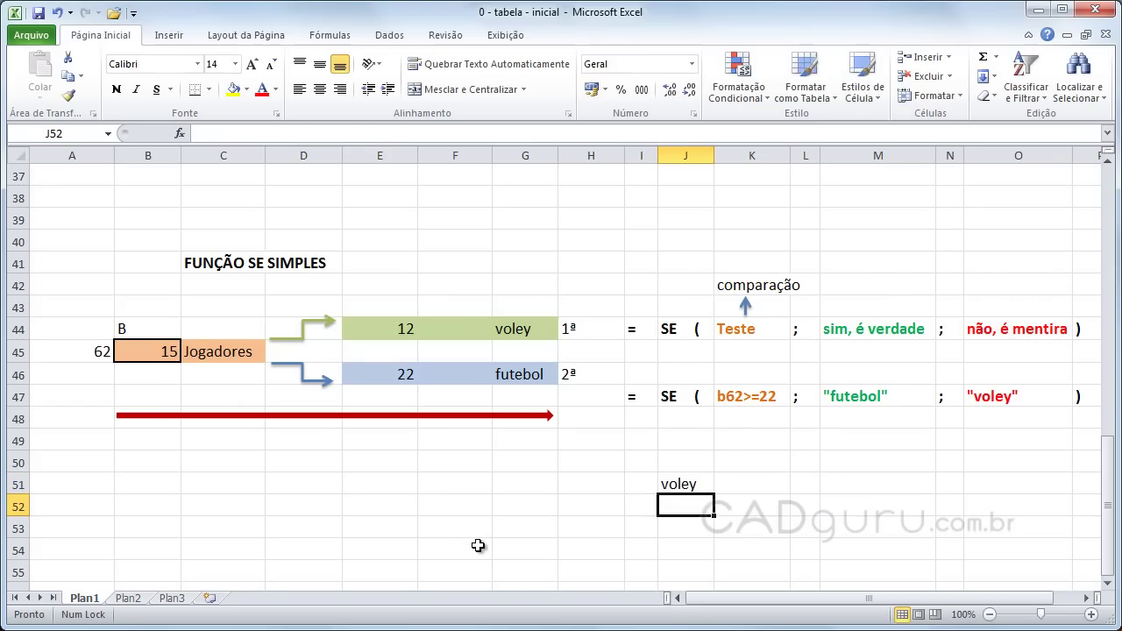
{"action": "key", "text": "Return"}
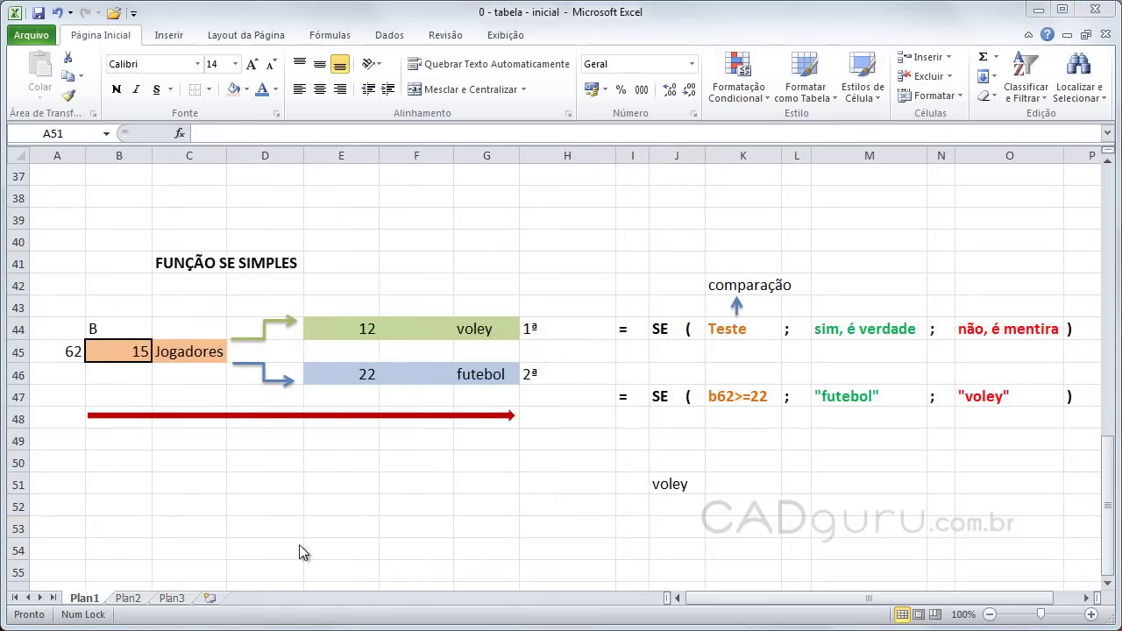
- Go to Plan2 and point out the diagram's 1º SE, 2º SE and second Teste argument
{"action": "left_click", "coordinate": [128, 598]}
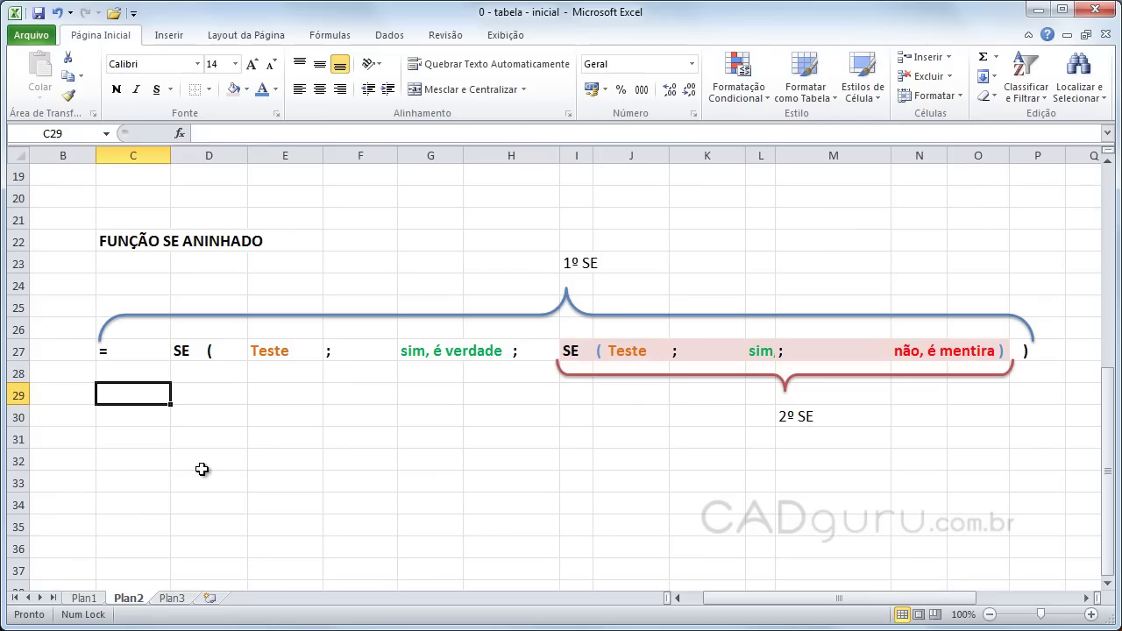
{"action": "left_click", "coordinate": [121, 504]}
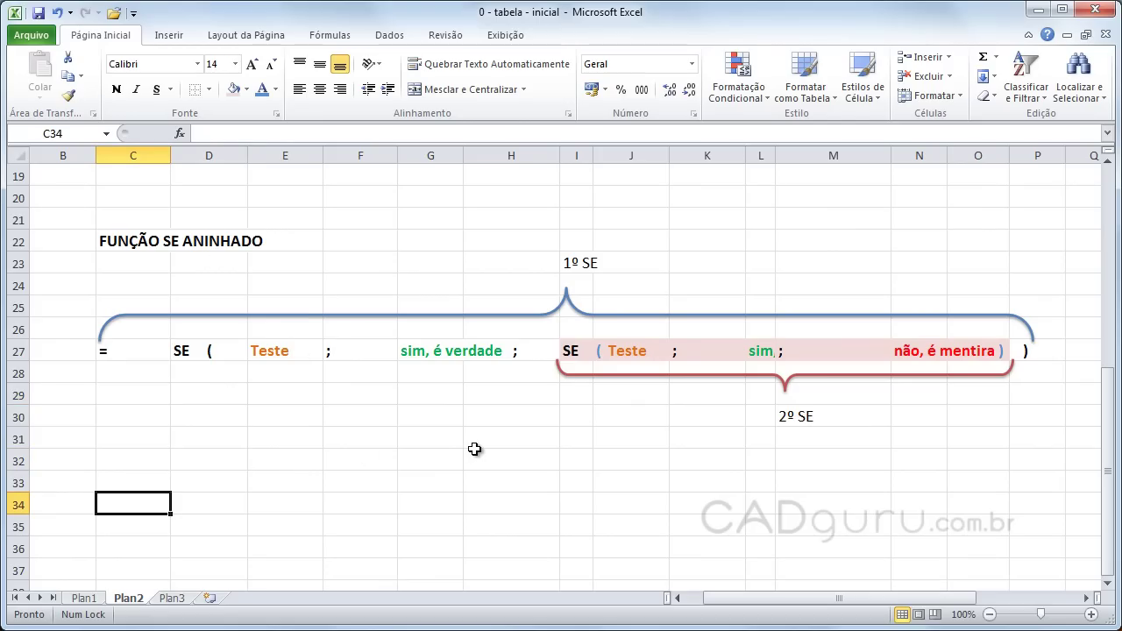
{"action": "left_click", "coordinate": [578, 263]}
{"action": "left_click", "coordinate": [810, 416]}
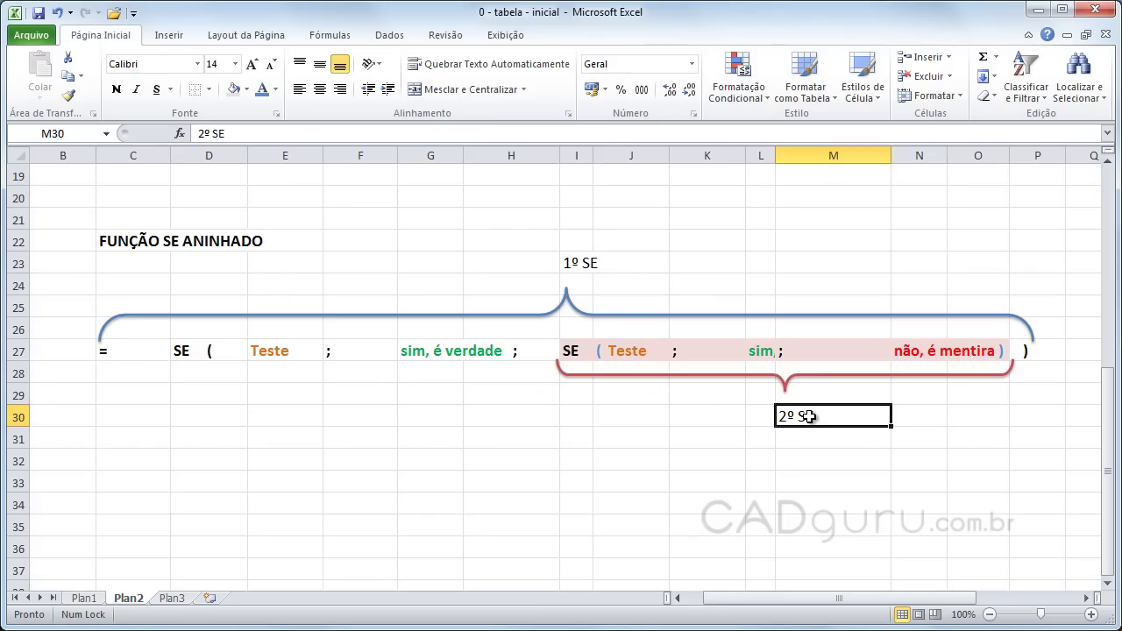
{"action": "left_click", "coordinate": [580, 265]}
{"action": "left_click", "coordinate": [583, 432]}
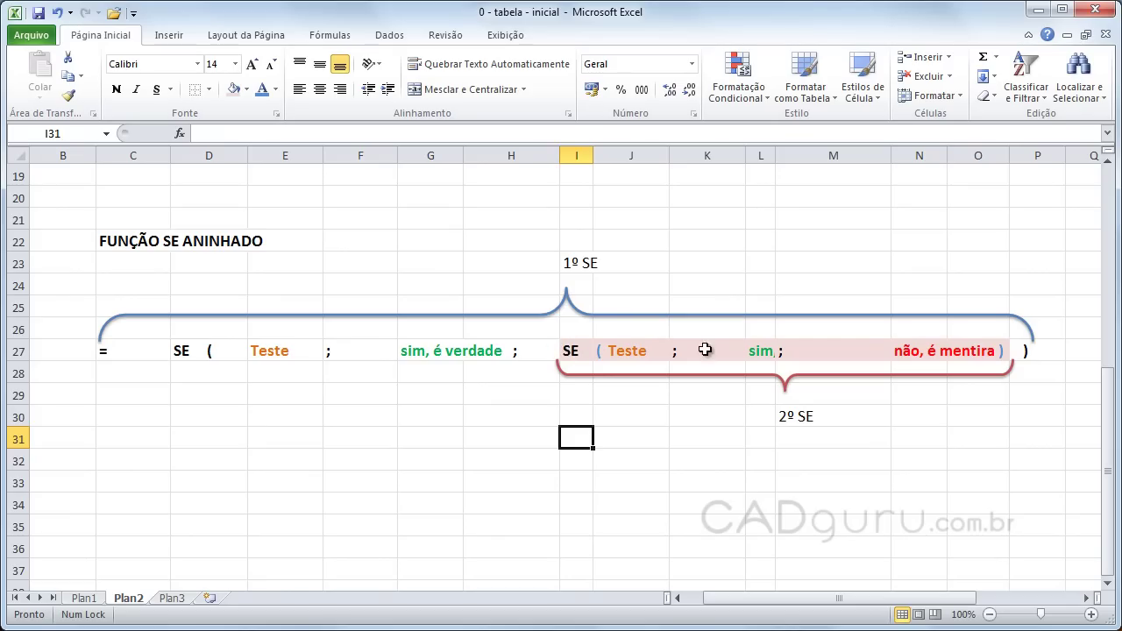
{"action": "left_click", "coordinate": [630, 351]}
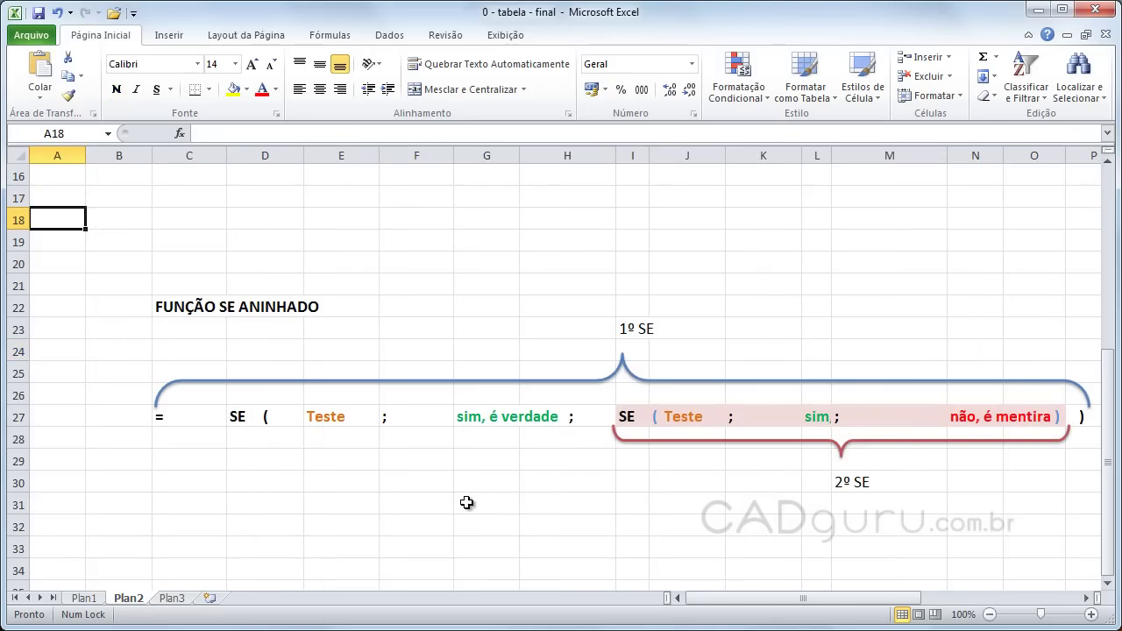
- Scroll up on Plan2 and go through the four sports: Voley, Futebol, Voley dupla de praia, Fubebol de salão
{"action": "scroll", "coordinate": [550, 495], "scroll_direction": "up", "scroll_amount": 1}
{"action": "scroll", "coordinate": [546, 495], "scroll_direction": "up", "scroll_amount": 3}
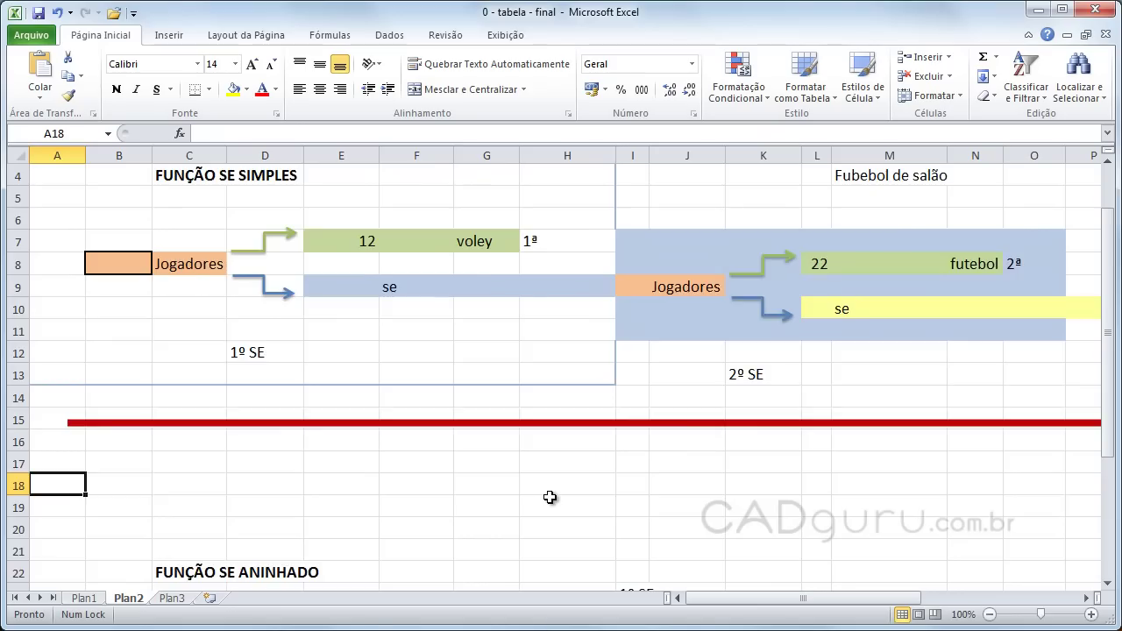
{"action": "scroll", "coordinate": [546, 496], "scroll_direction": "up", "scroll_amount": 1}
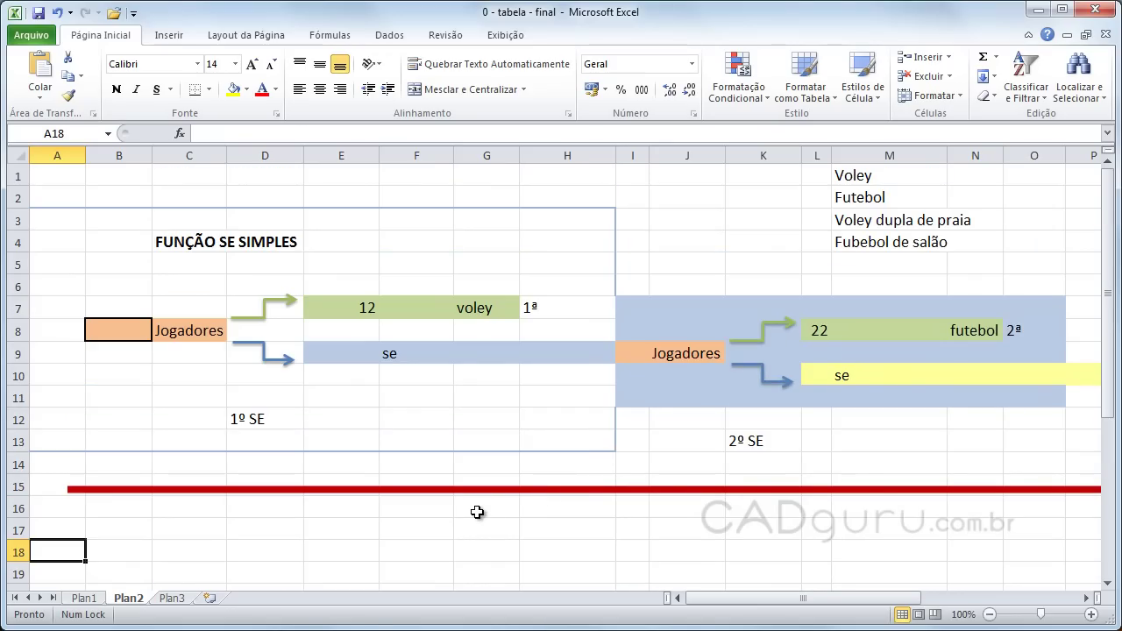
{"action": "left_click", "coordinate": [866, 172]}
{"action": "left_click", "coordinate": [878, 197]}
{"action": "left_click", "coordinate": [887, 219]}
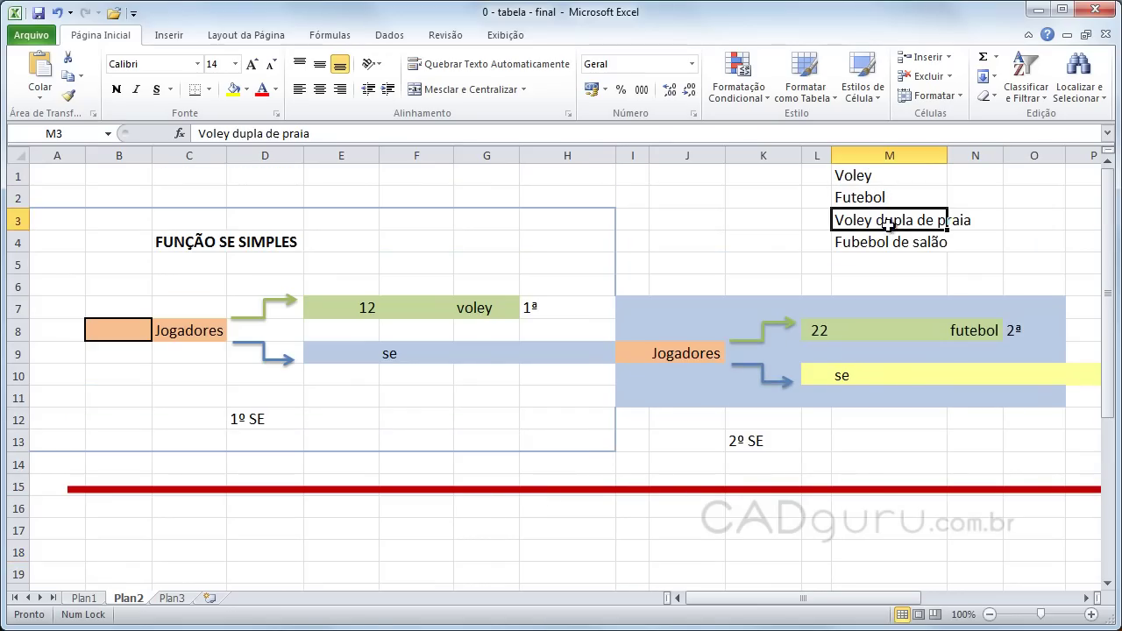
{"action": "left_click", "coordinate": [887, 242]}
{"action": "left_click", "coordinate": [869, 176]}
{"action": "left_click", "coordinate": [878, 200]}
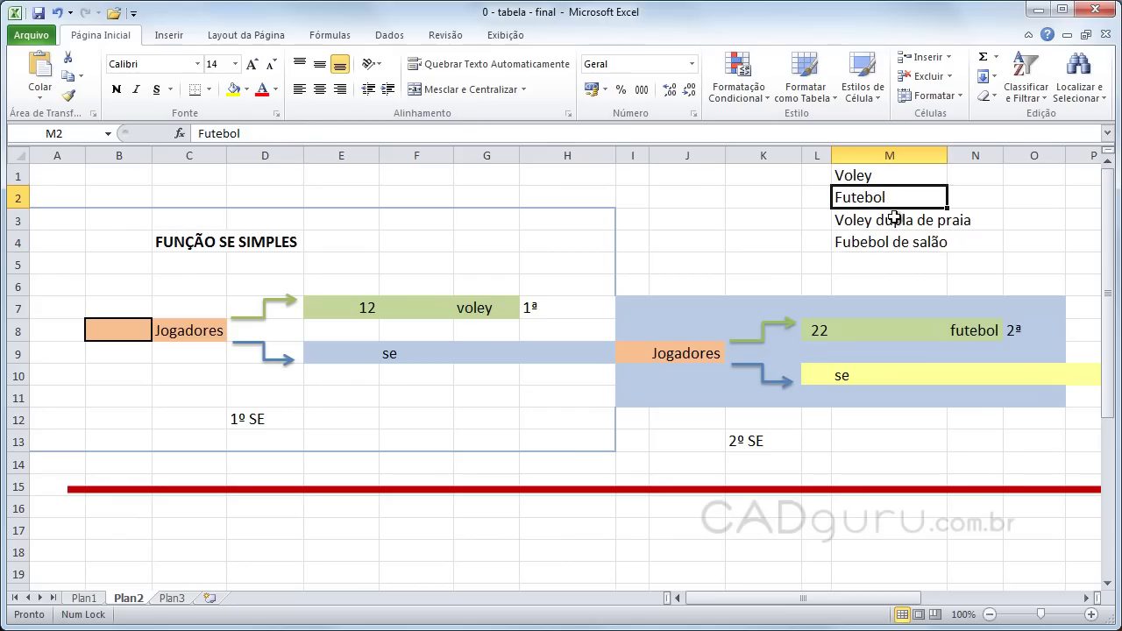
{"action": "left_click", "coordinate": [894, 221]}
{"action": "left_click", "coordinate": [891, 244]}
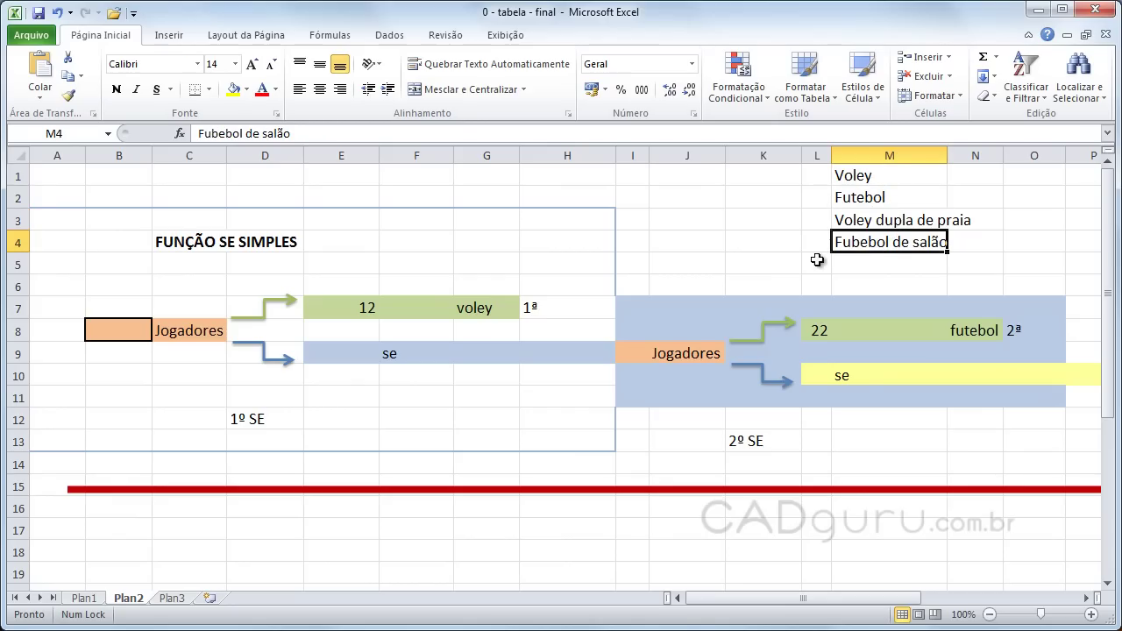
- Point out the 1º SE label and the orange player-count cell
{"action": "left_click", "coordinate": [149, 400]}
{"action": "left_click", "coordinate": [263, 419]}
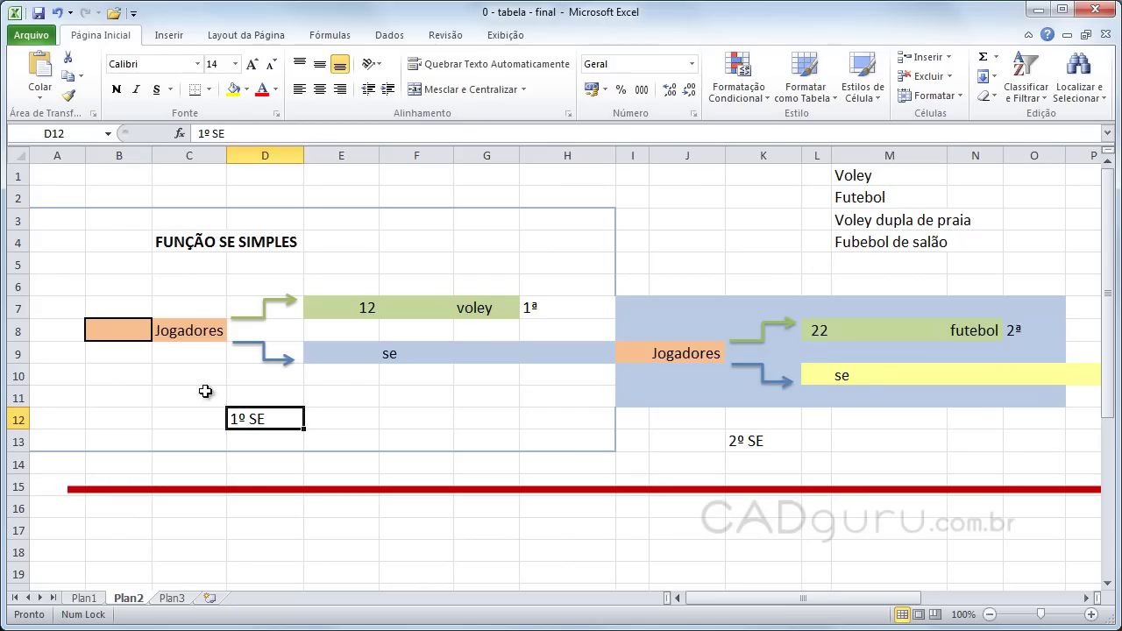
{"action": "left_click", "coordinate": [124, 334]}
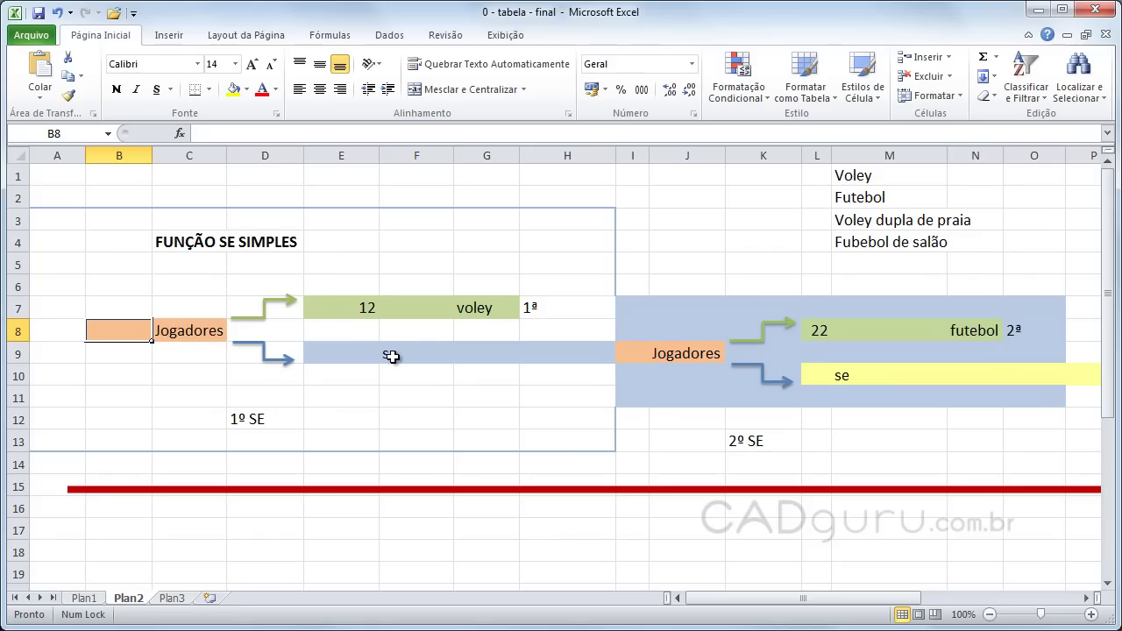
- Scroll right to the 3º SE block and point out the 5-player futebol de salão rule
{"action": "left_click", "coordinate": [1087, 597]}
{"action": "left_click", "coordinate": [1086, 598]}
{"action": "left_click", "coordinate": [1087, 597]}
{"action": "left_click", "coordinate": [1087, 598]}
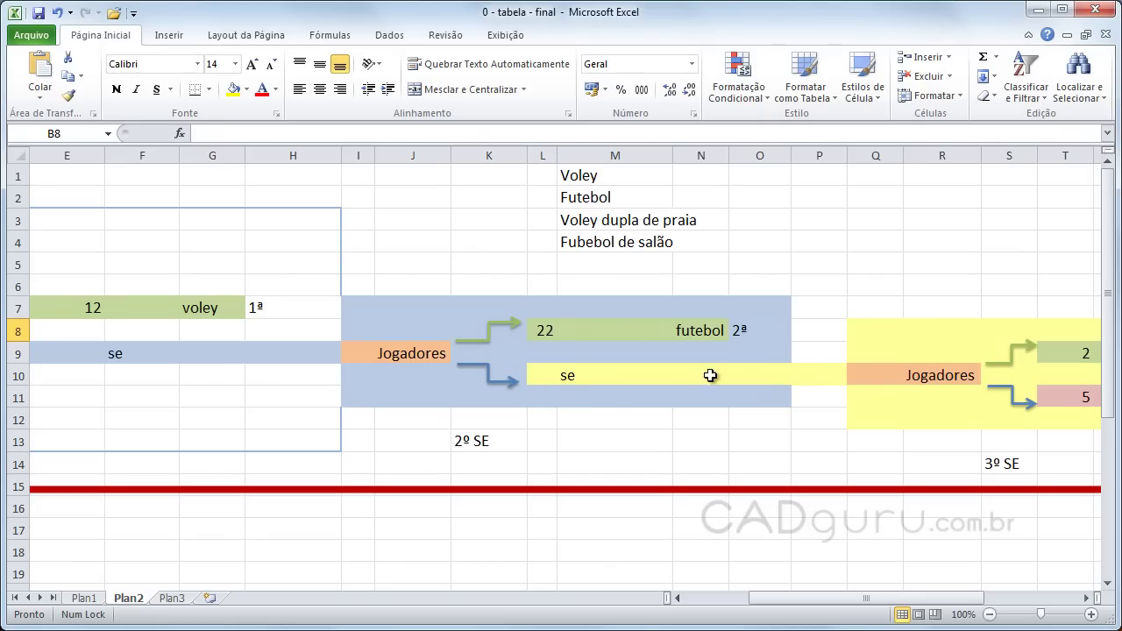
{"action": "left_click", "coordinate": [1086, 605]}
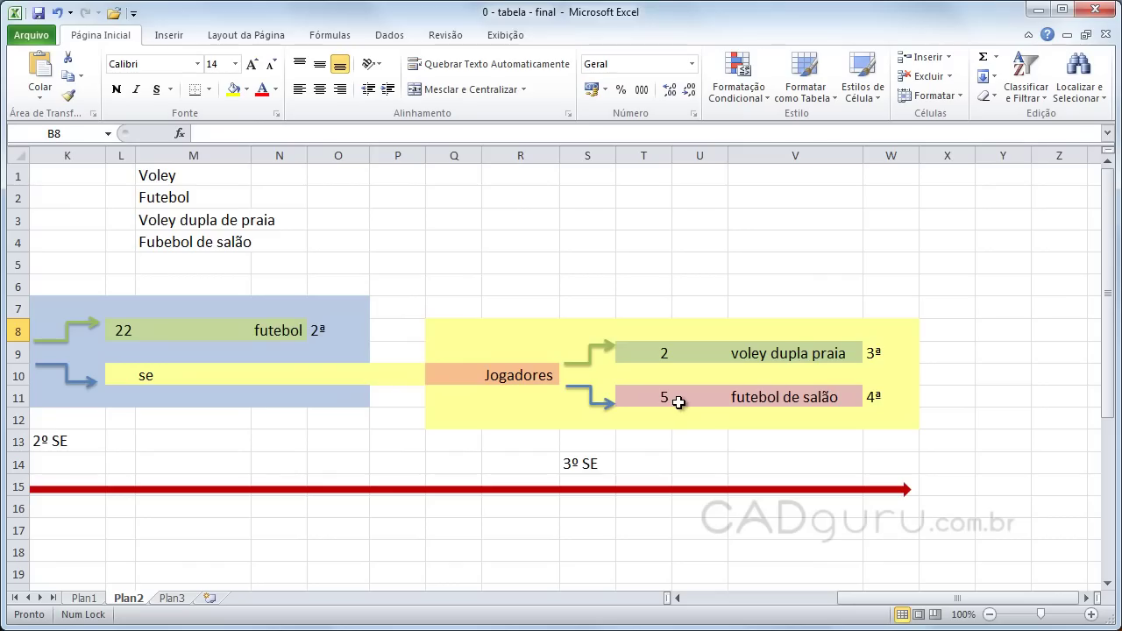
{"action": "left_click", "coordinate": [724, 396]}
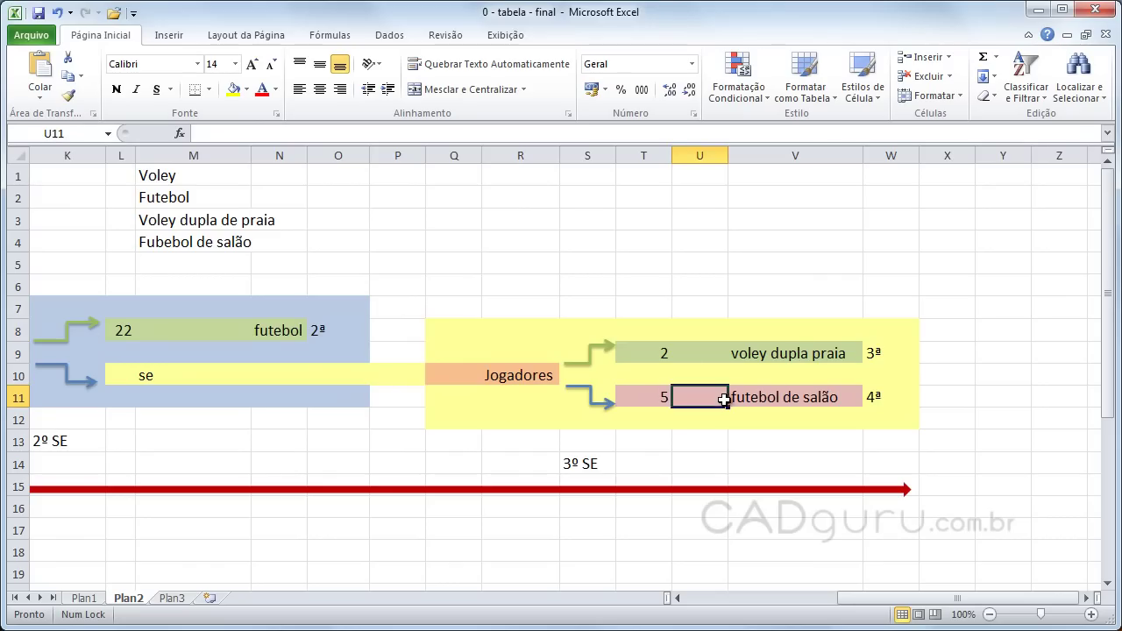
{"action": "left_click", "coordinate": [798, 407]}
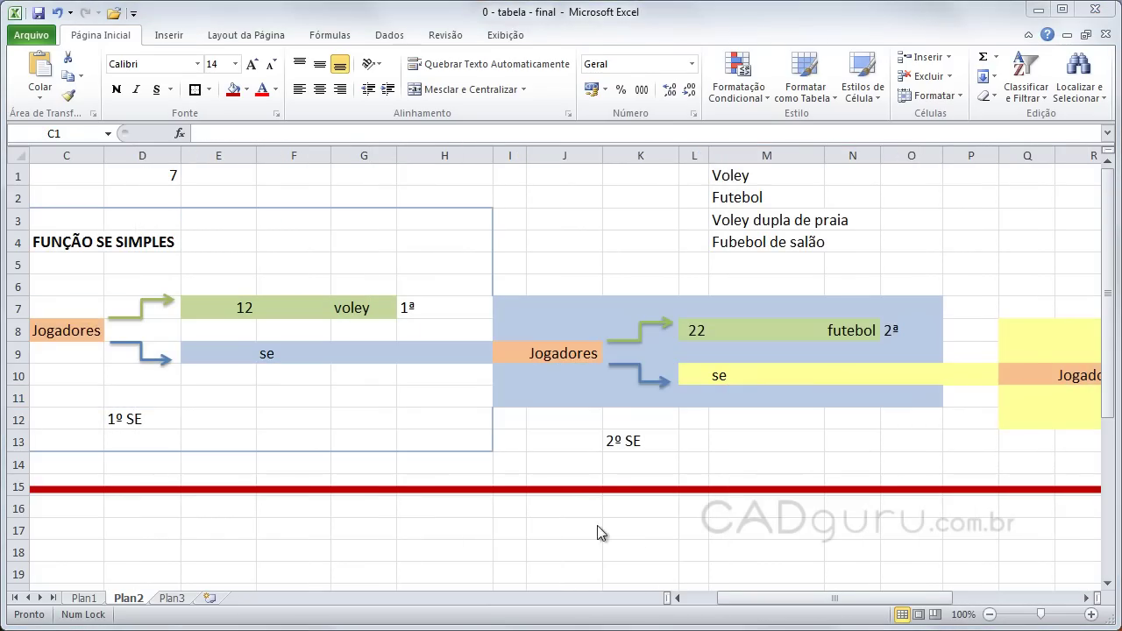
- On Plan3, delete the existing nested formula from cell E11
{"action": "left_click", "coordinate": [173, 598]}
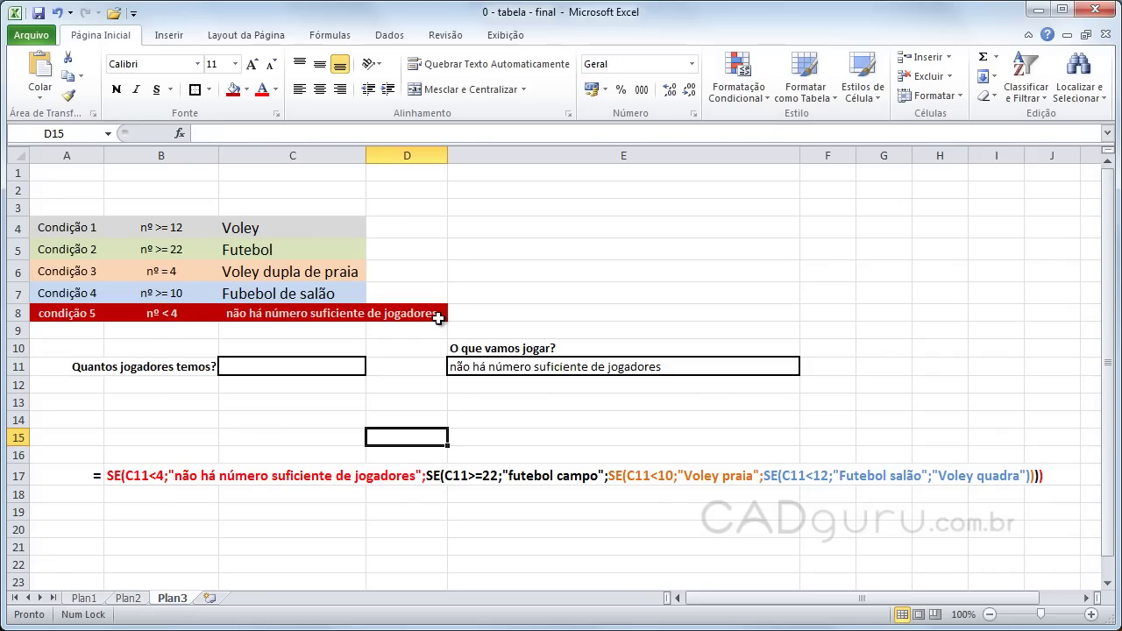
{"action": "left_click", "coordinate": [507, 373]}
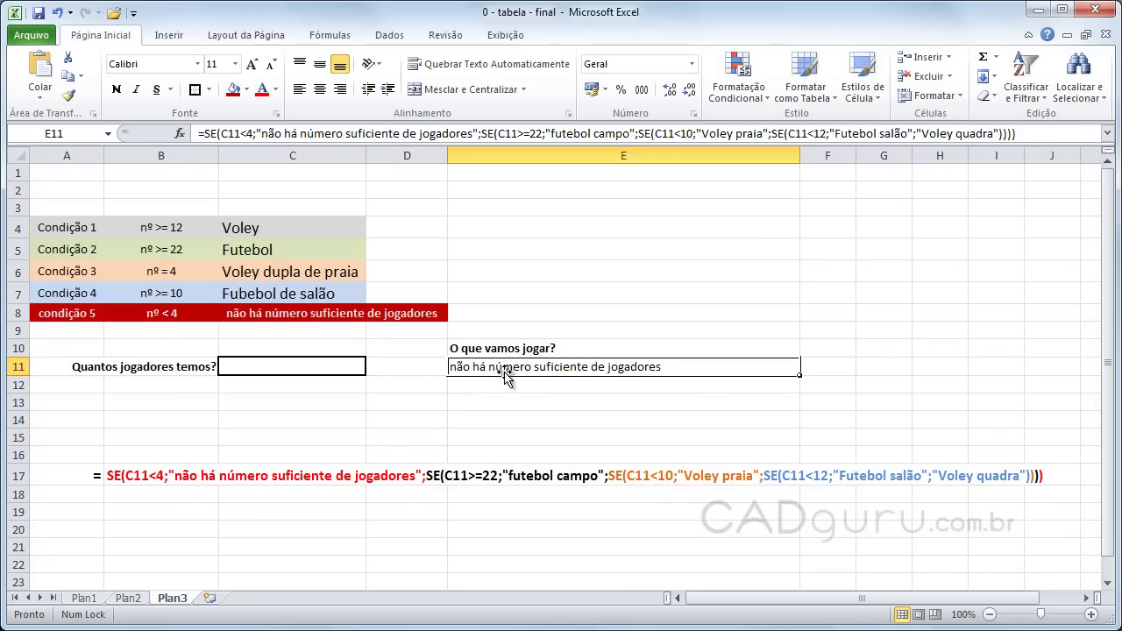
{"action": "key", "text": "Delete"}
{"action": "left_click", "coordinate": [305, 499]}
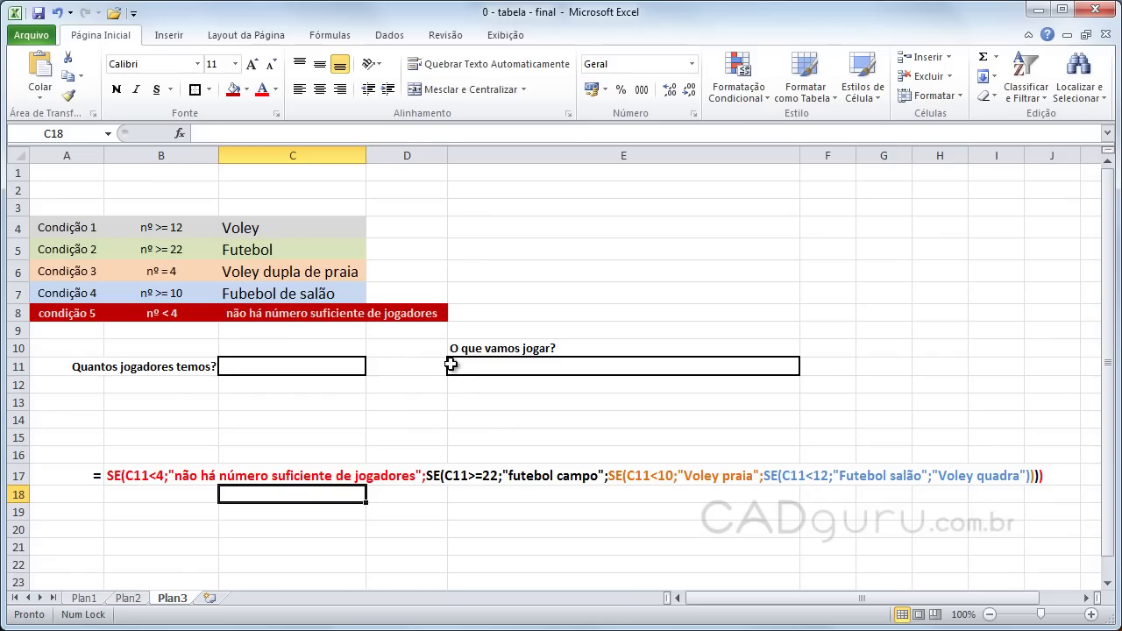
- Copy the formula text from B17 and paste it into E11 after an equals sign
{"action": "double_click", "coordinate": [110, 474]}
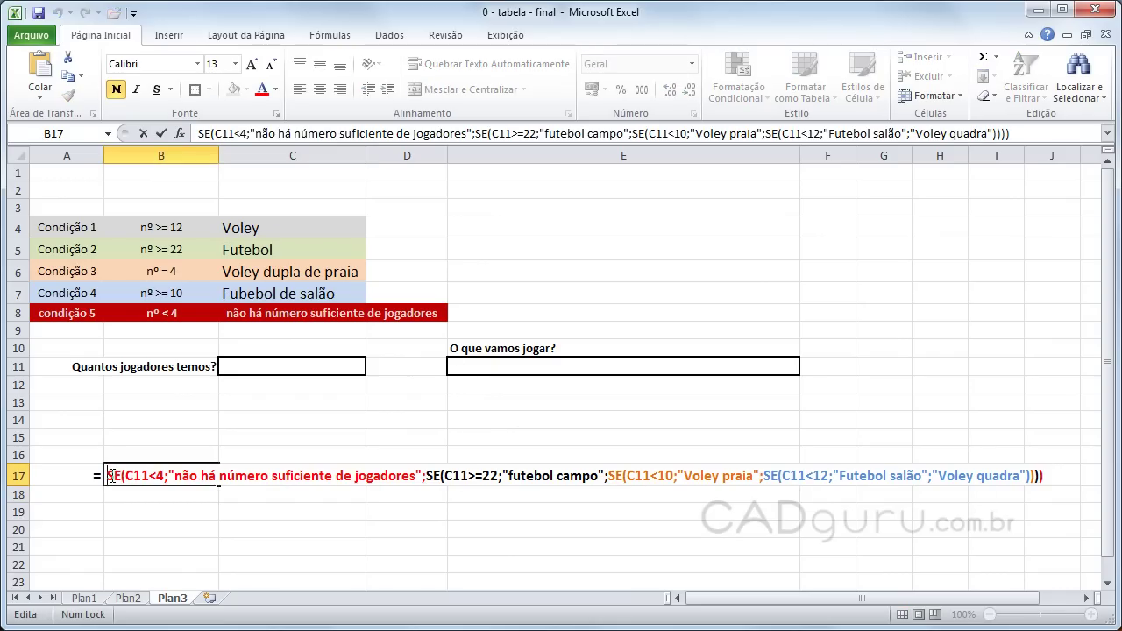
{"action": "left_click_drag", "start_coordinate": [108, 475], "coordinate": [864, 490]}
{"action": "key", "text": "ctrl+c"}
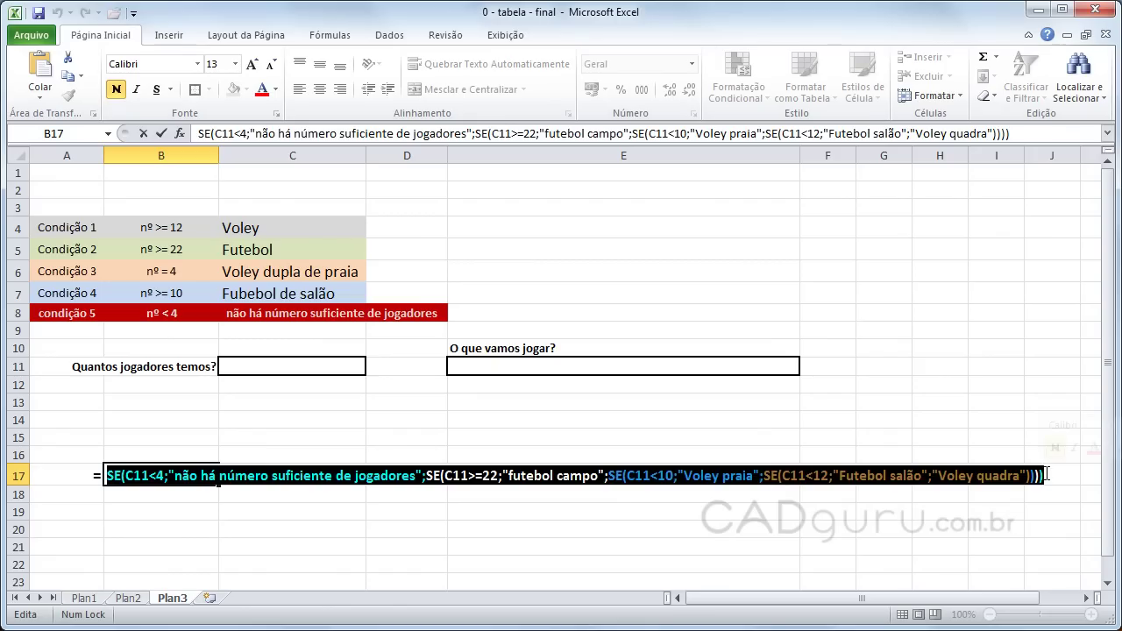
{"action": "left_click", "coordinate": [466, 364]}
{"action": "type", "text": "="}
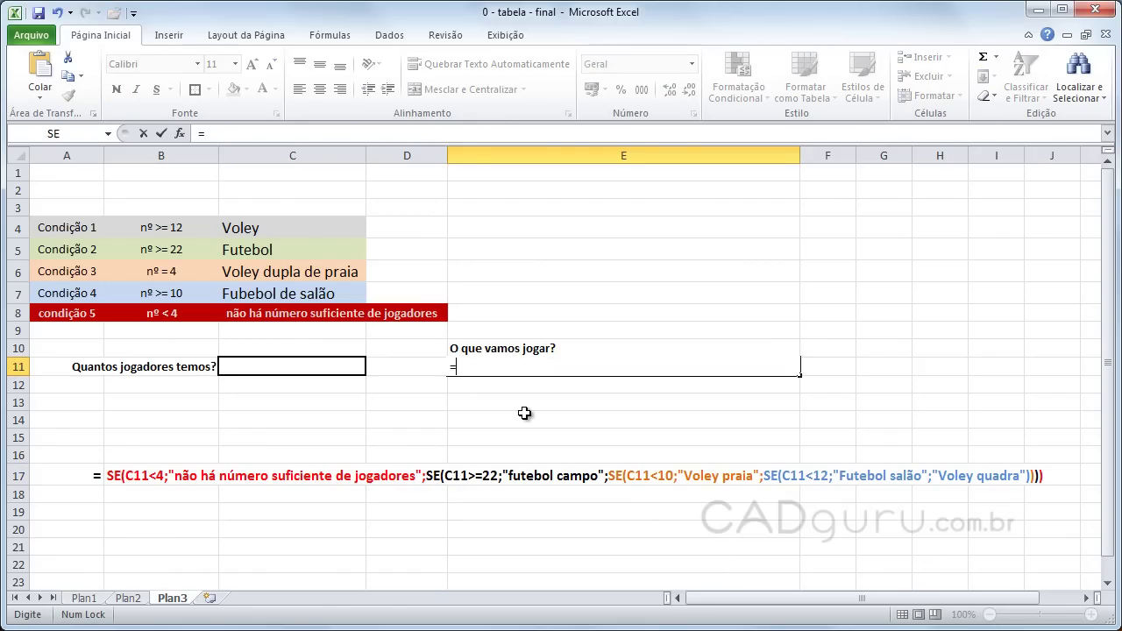
{"action": "key", "text": "ctrl+v"}
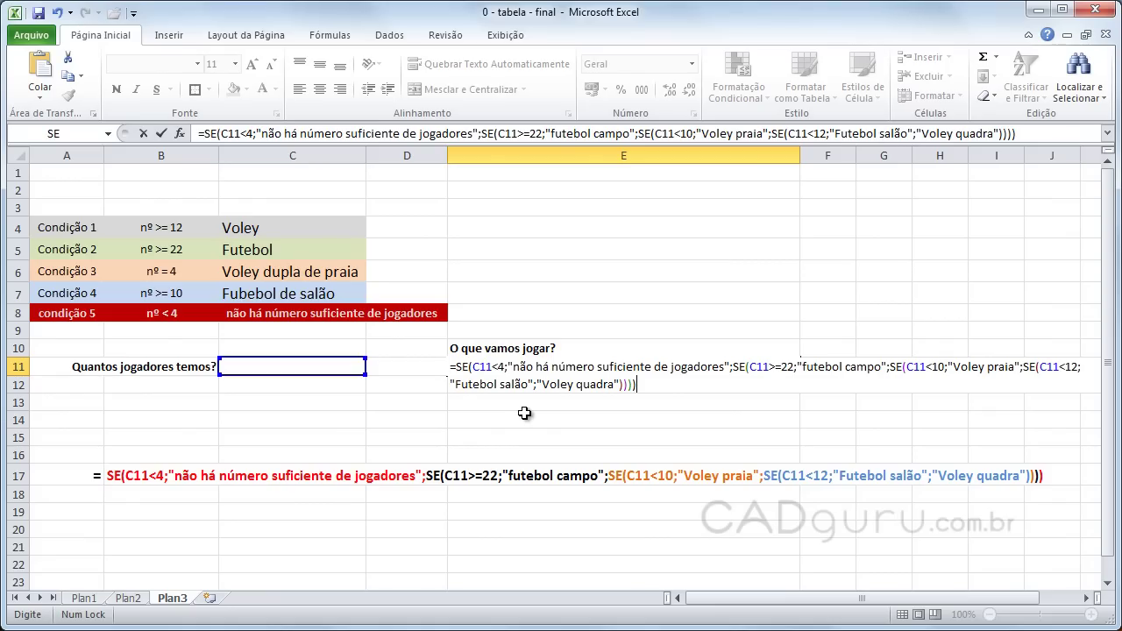
{"action": "key", "text": "Return"}
{"action": "left_click", "coordinate": [355, 417]}
{"action": "left_click", "coordinate": [325, 365]}
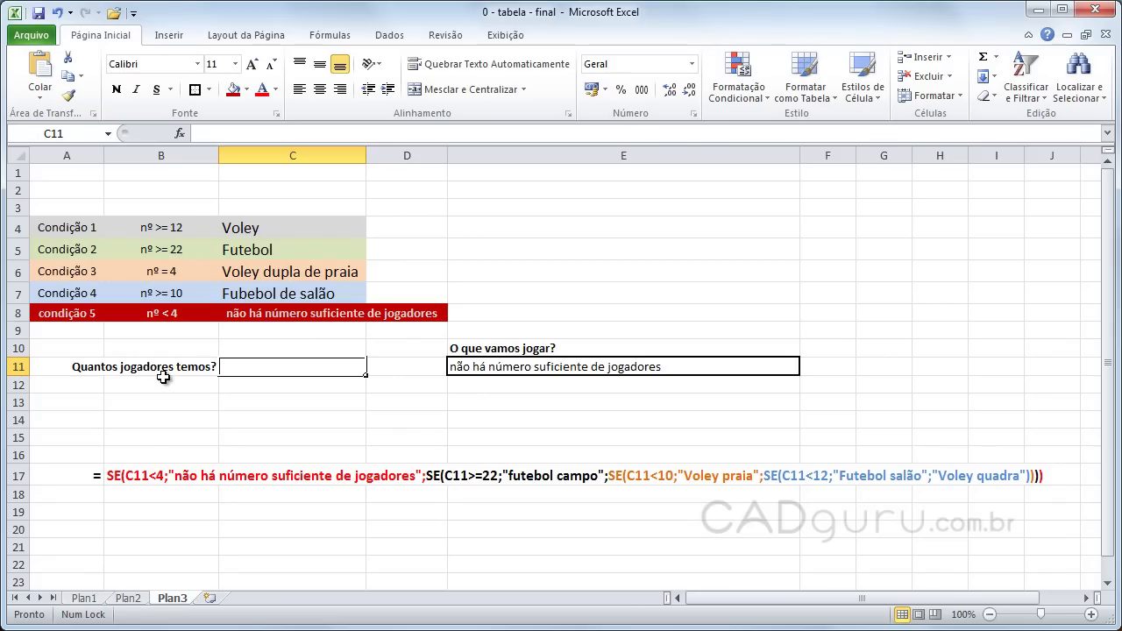
- Enter player counts 30, 22, 21, 18 and 12 in C11 to check E11's sport
{"action": "type", "text": "22"}
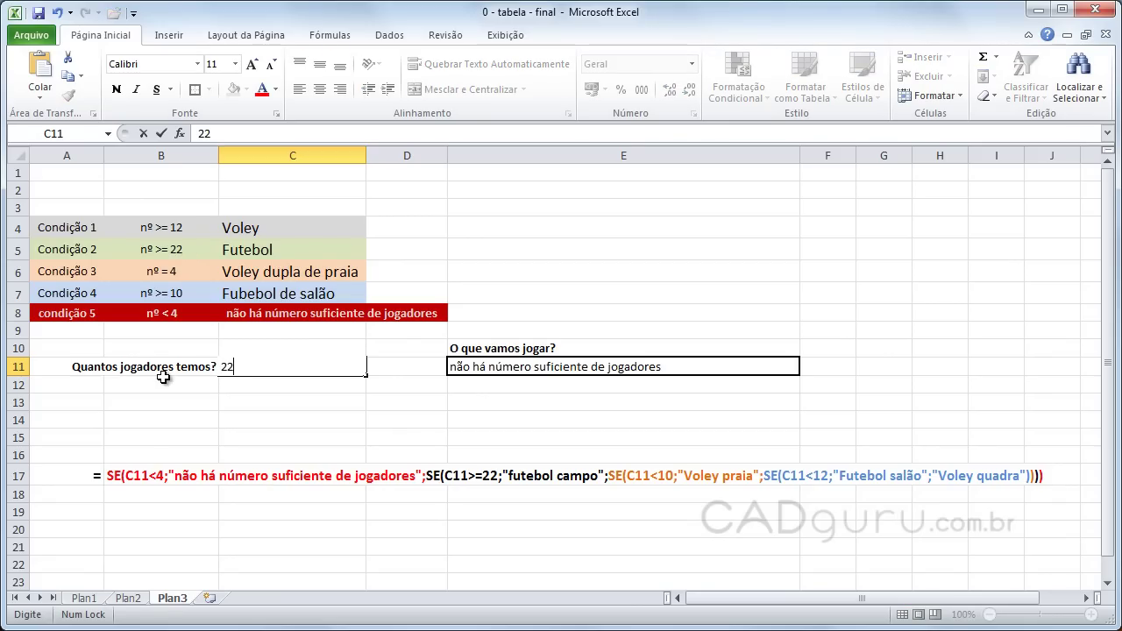
{"action": "type", "text": "30"}
{"action": "key", "text": "Return"}
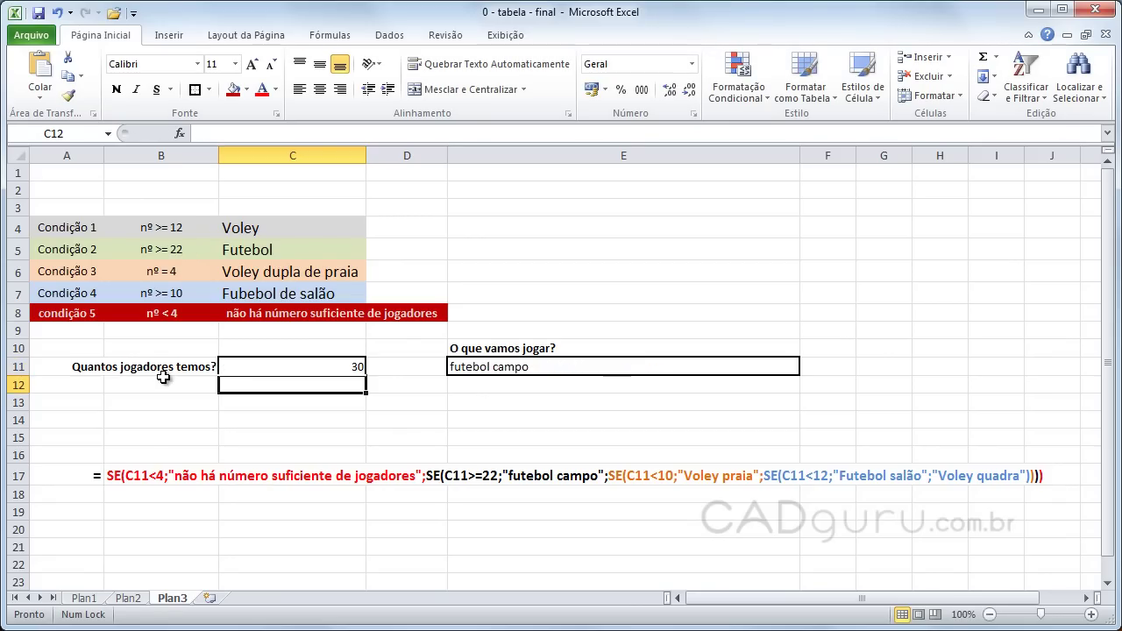
{"action": "key", "text": "Up"}
{"action": "type", "text": "22"}
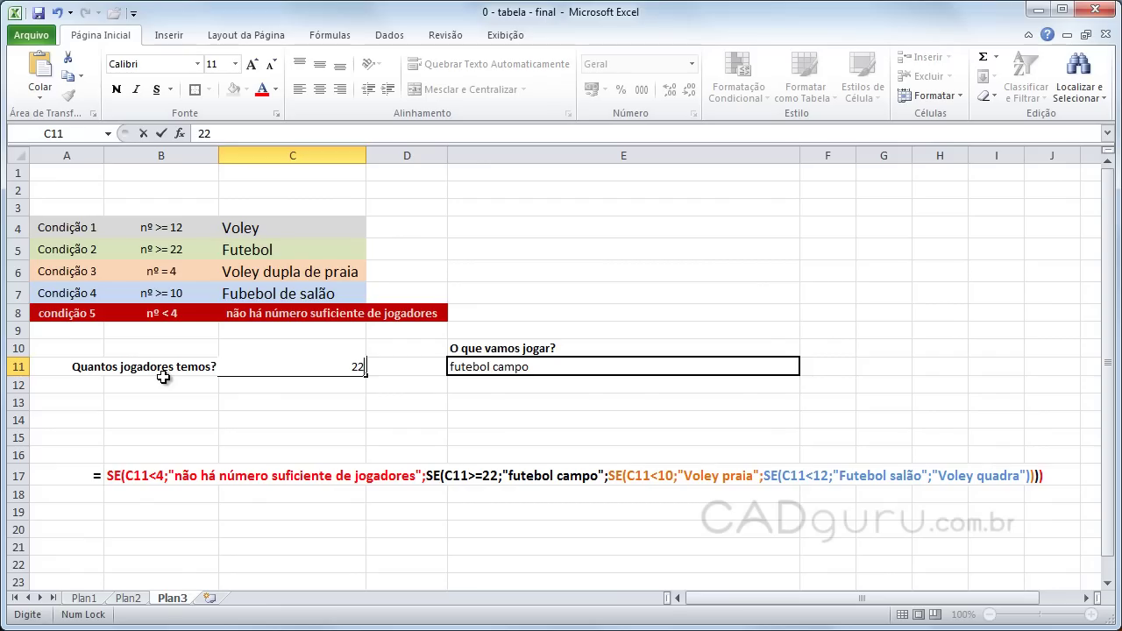
{"action": "key", "text": "Return"}
{"action": "key", "text": "Up"}
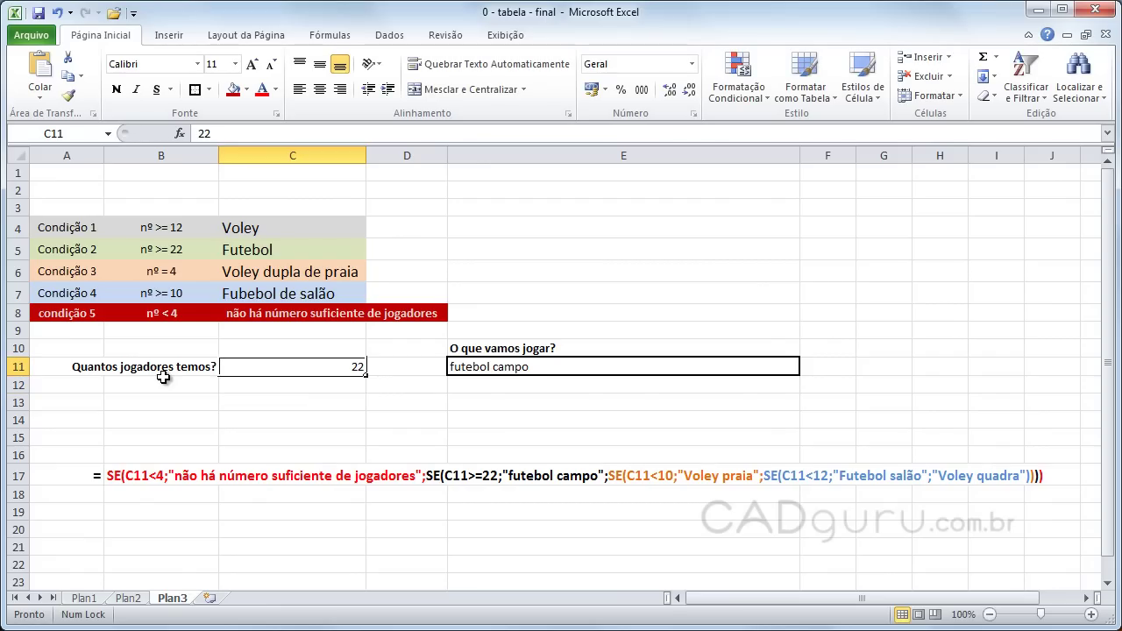
{"action": "type", "text": "21"}
{"action": "key", "text": "Return"}
{"action": "key", "text": "Up"}
{"action": "type", "text": "18"}
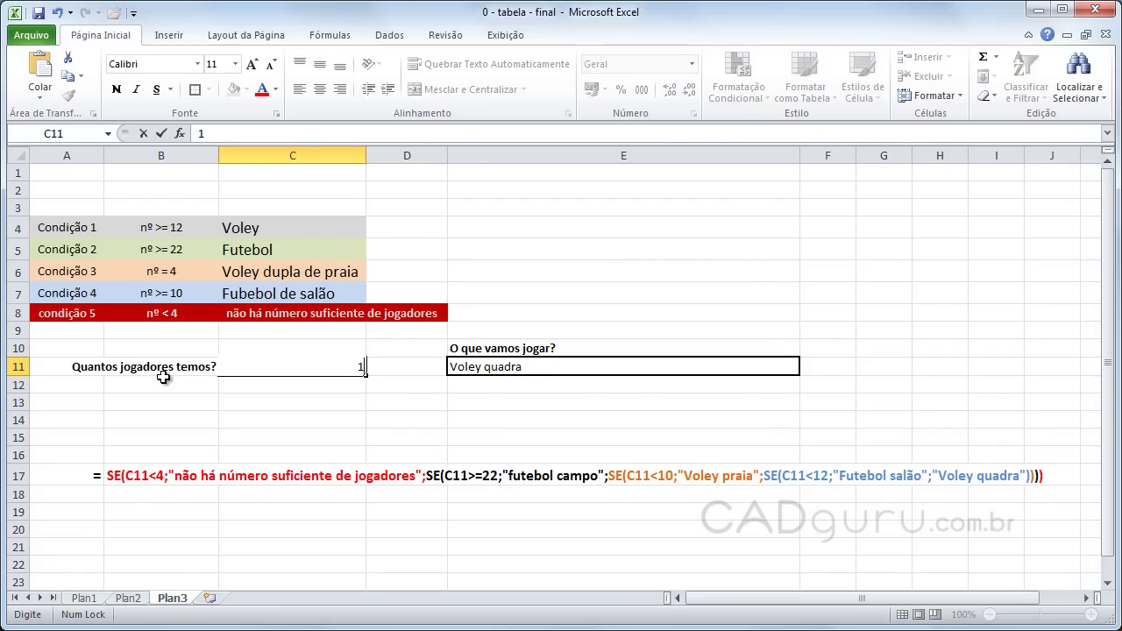
{"action": "key", "text": "Return"}
{"action": "key", "text": "Up"}
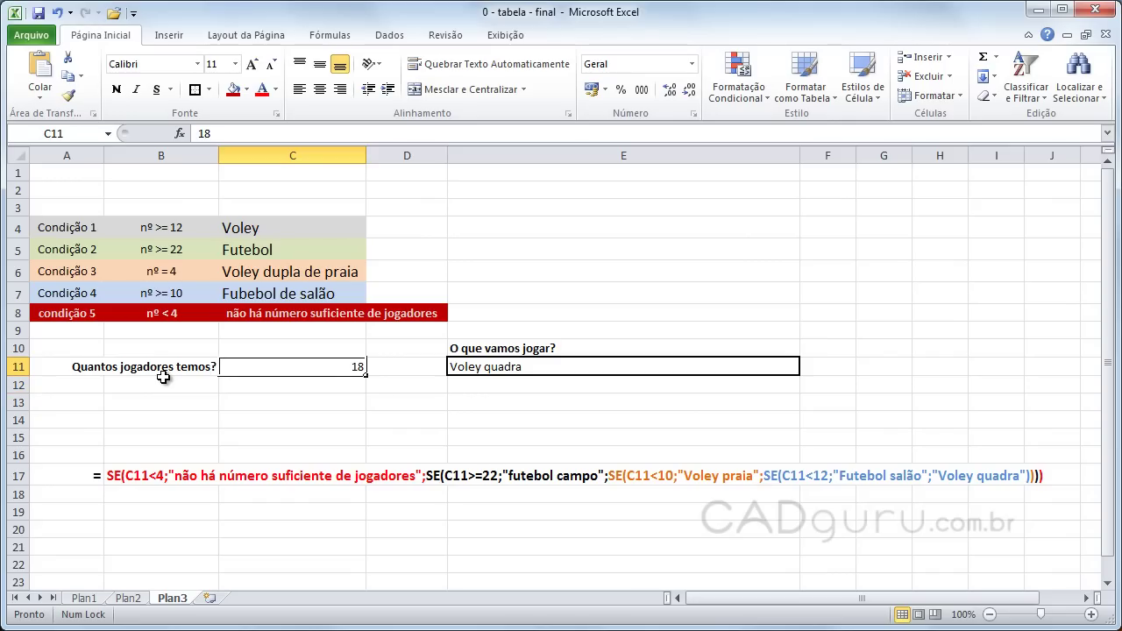
{"action": "type", "text": "2"}
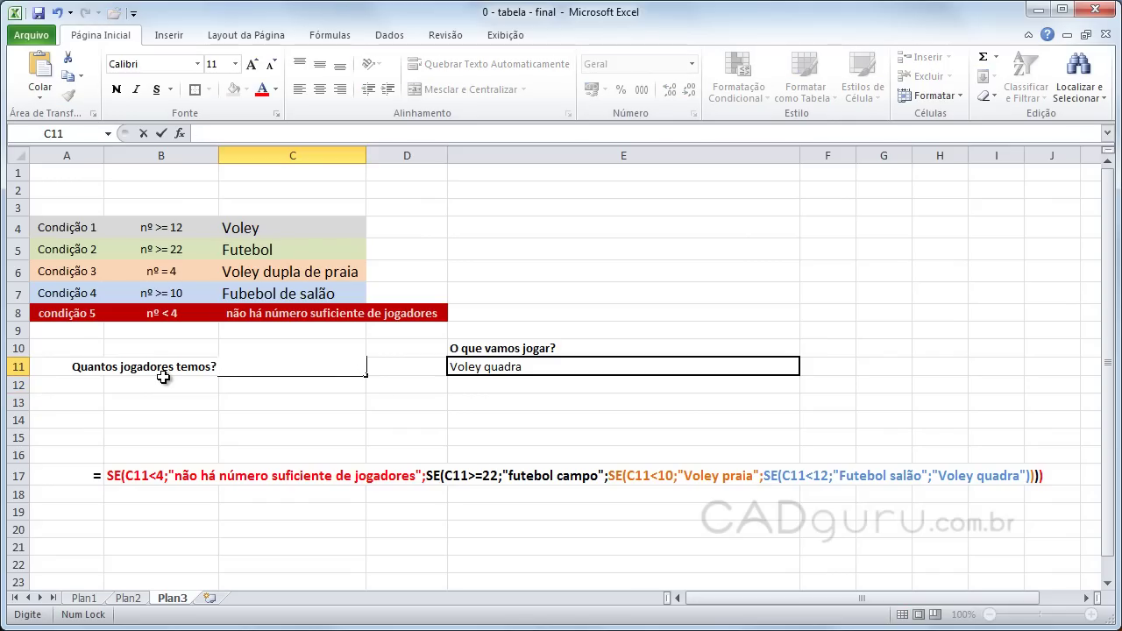
{"action": "type", "text": "12"}
{"action": "key", "text": "Return"}
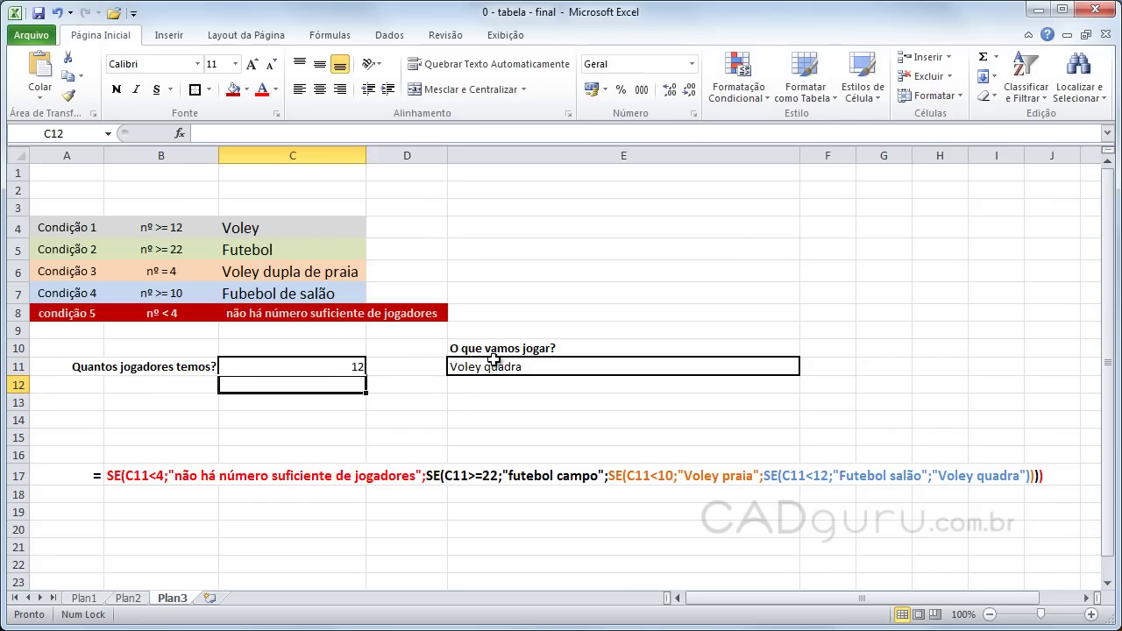
- Try player counts 11, 10, 9 and 5 in C11
{"action": "left_click", "coordinate": [326, 366]}
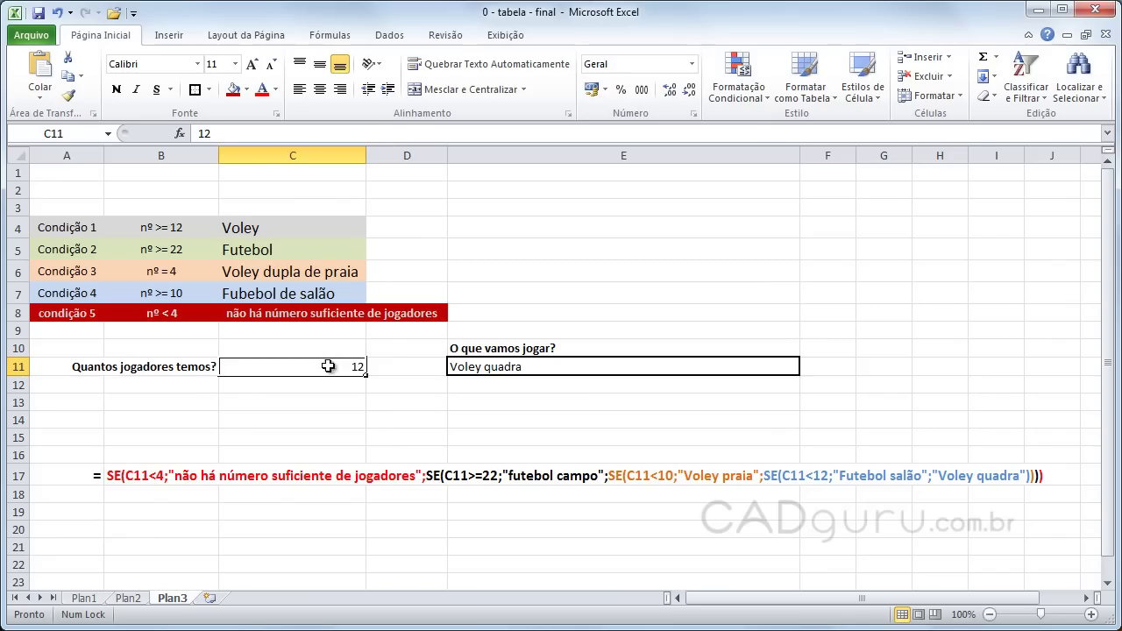
{"action": "type", "text": "11"}
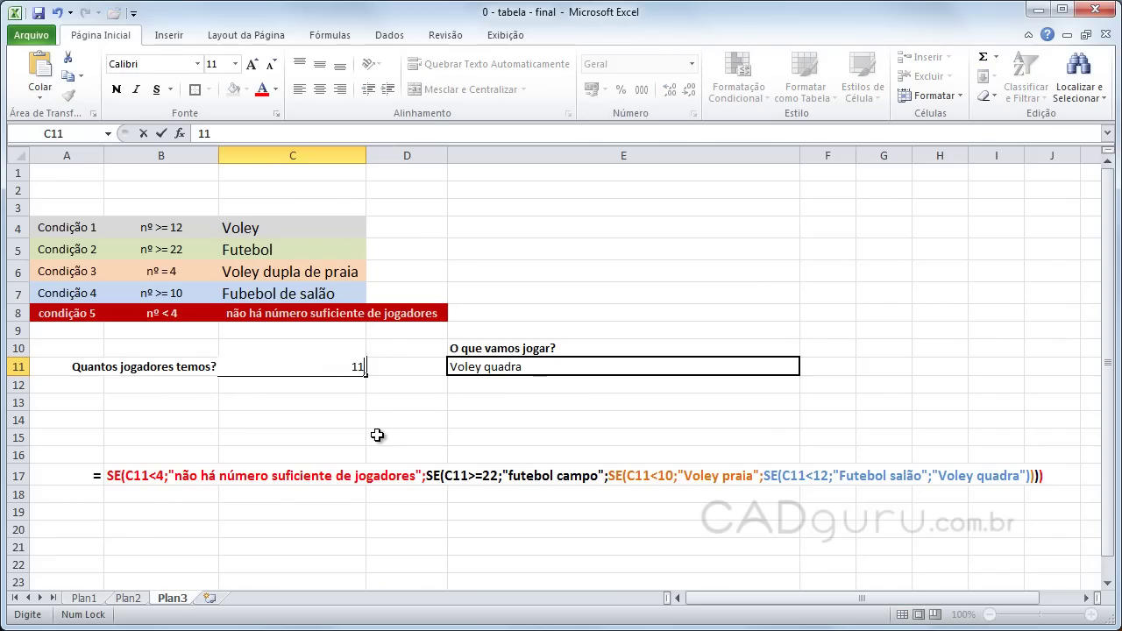
{"action": "key", "text": "Return"}
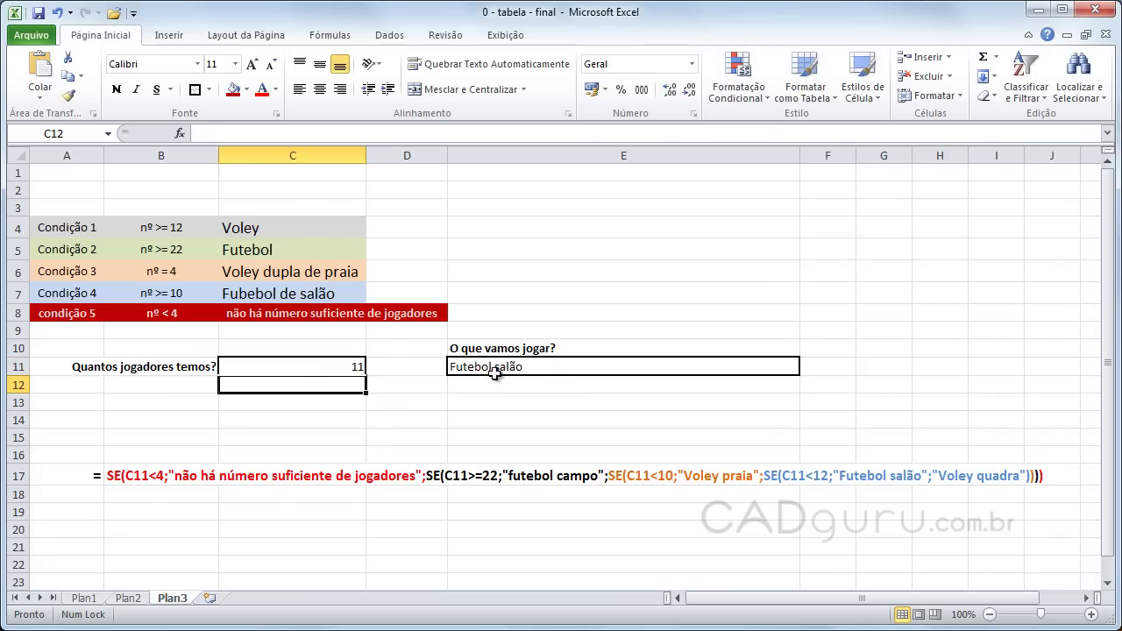
{"action": "left_click", "coordinate": [350, 363]}
{"action": "type", "text": "10"}
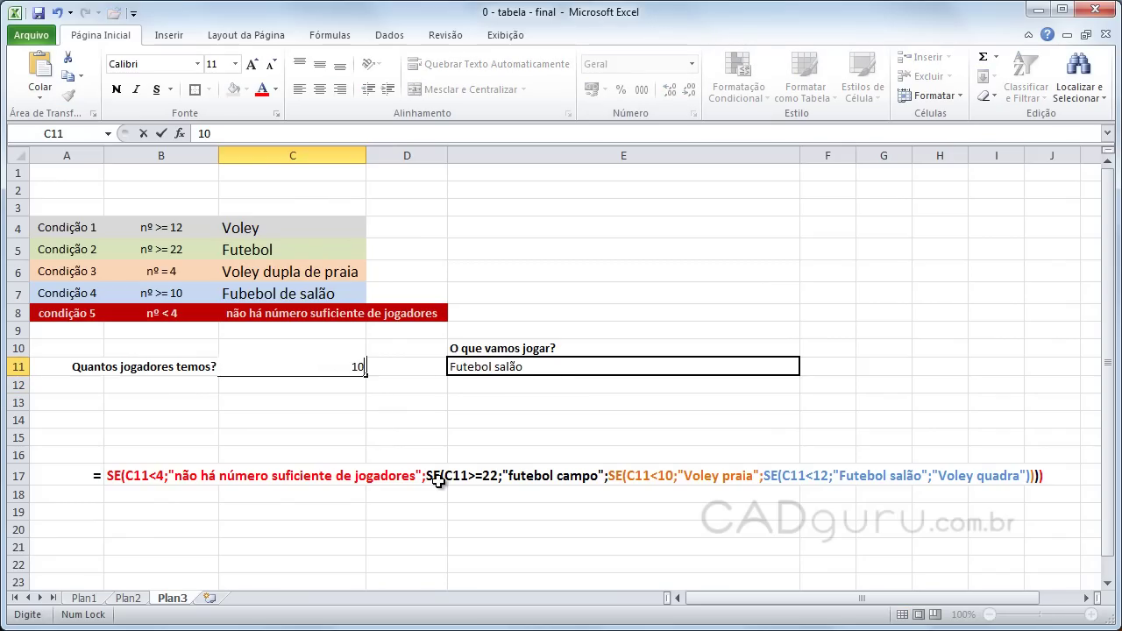
{"action": "key", "text": "Return"}
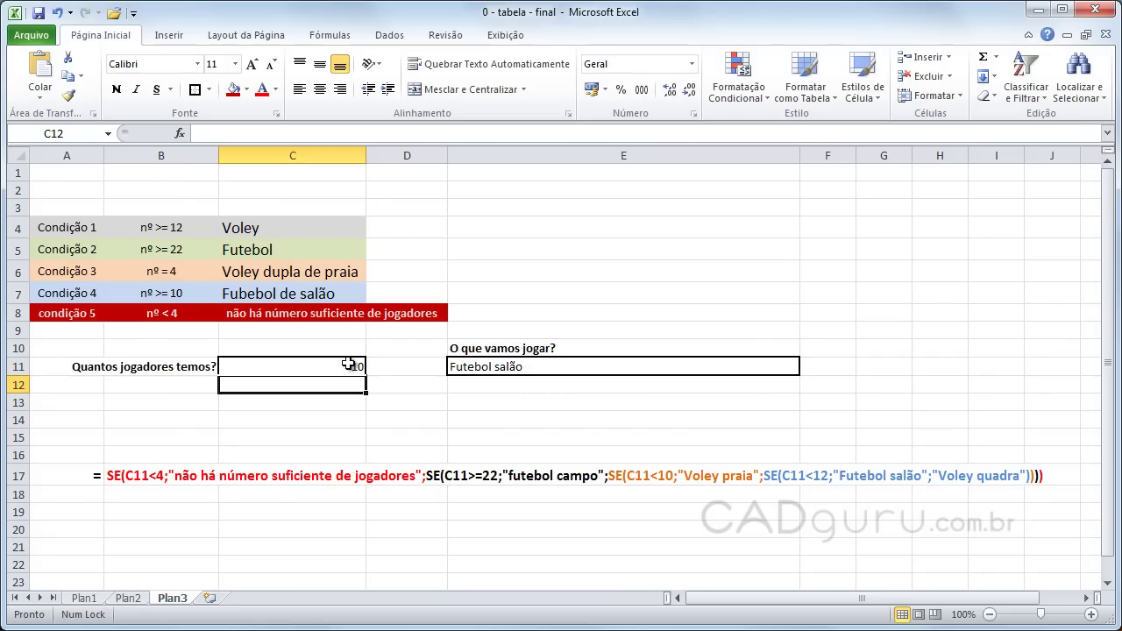
{"action": "left_click", "coordinate": [350, 366]}
{"action": "type", "text": "9"}
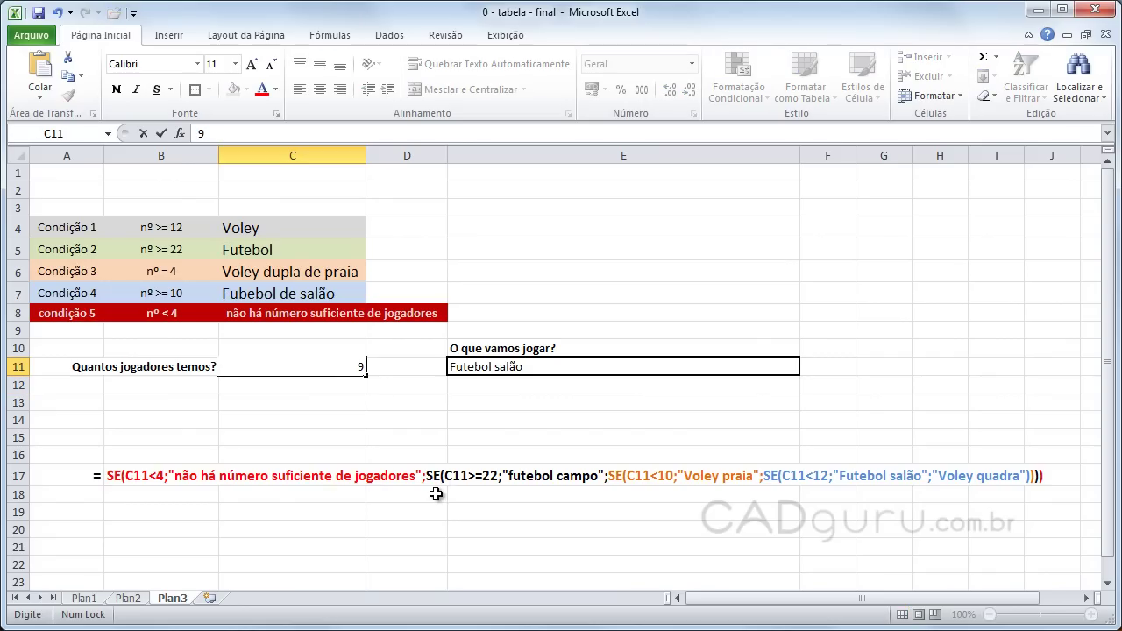
{"action": "key", "text": "Return"}
{"action": "left_click", "coordinate": [330, 365]}
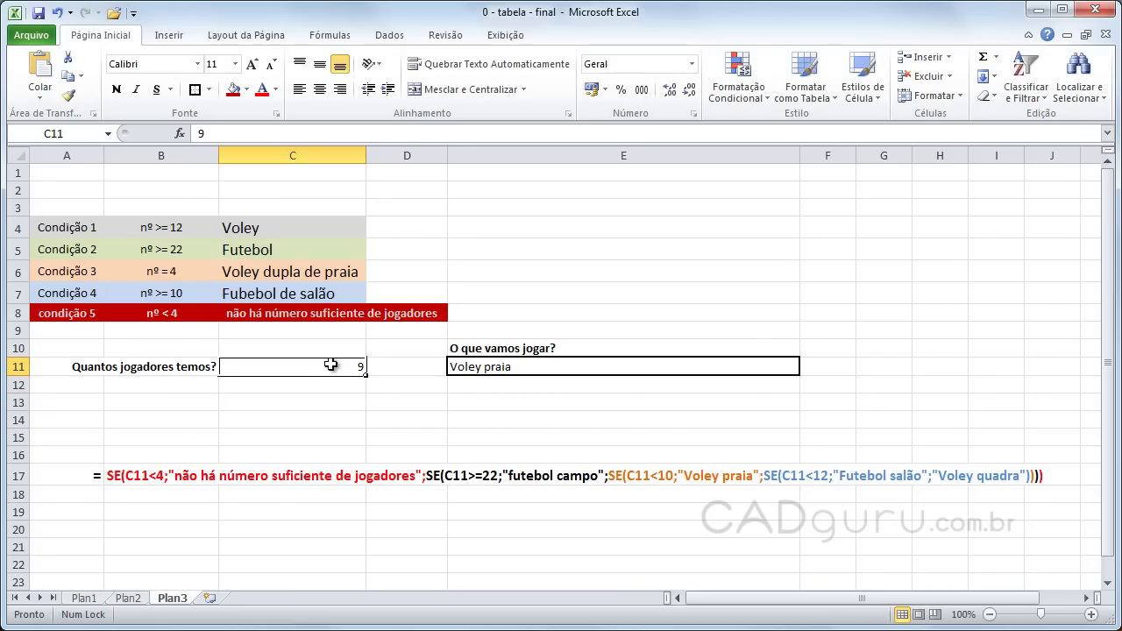
{"action": "type", "text": "5"}
{"action": "key", "text": "Return"}
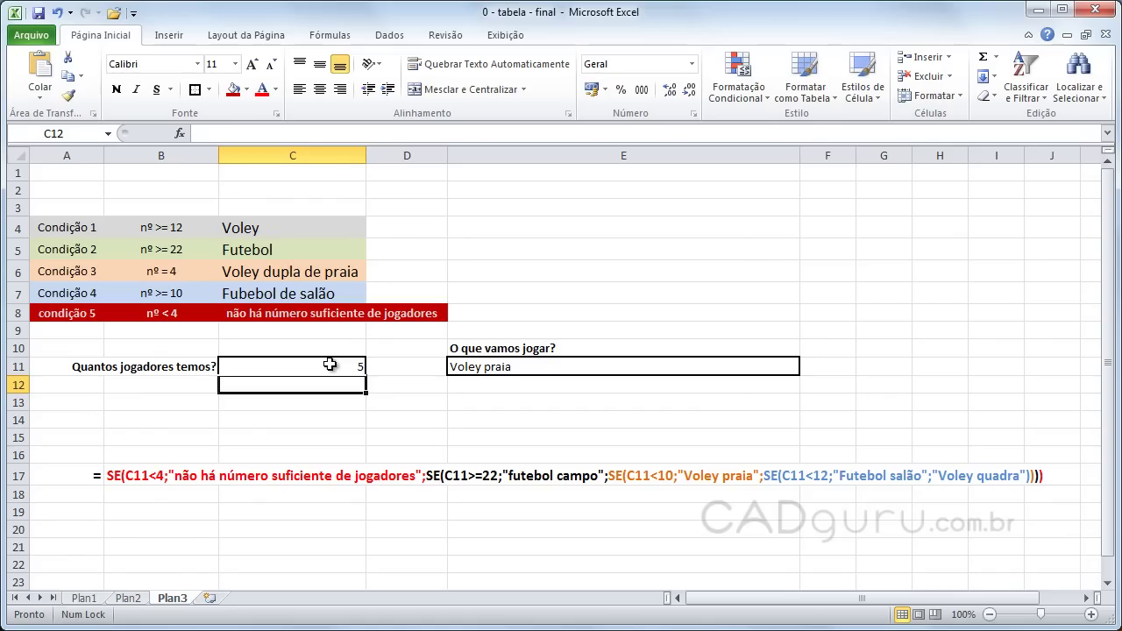
- Try player counts 4, 3 and 2 in C11, ending at the not-enough-players message
{"action": "left_click", "coordinate": [329, 365]}
{"action": "type", "text": "4"}
{"action": "key", "text": "Return"}
{"action": "left_click", "coordinate": [331, 362]}
{"action": "type", "text": "3"}
{"action": "key", "text": "Return"}
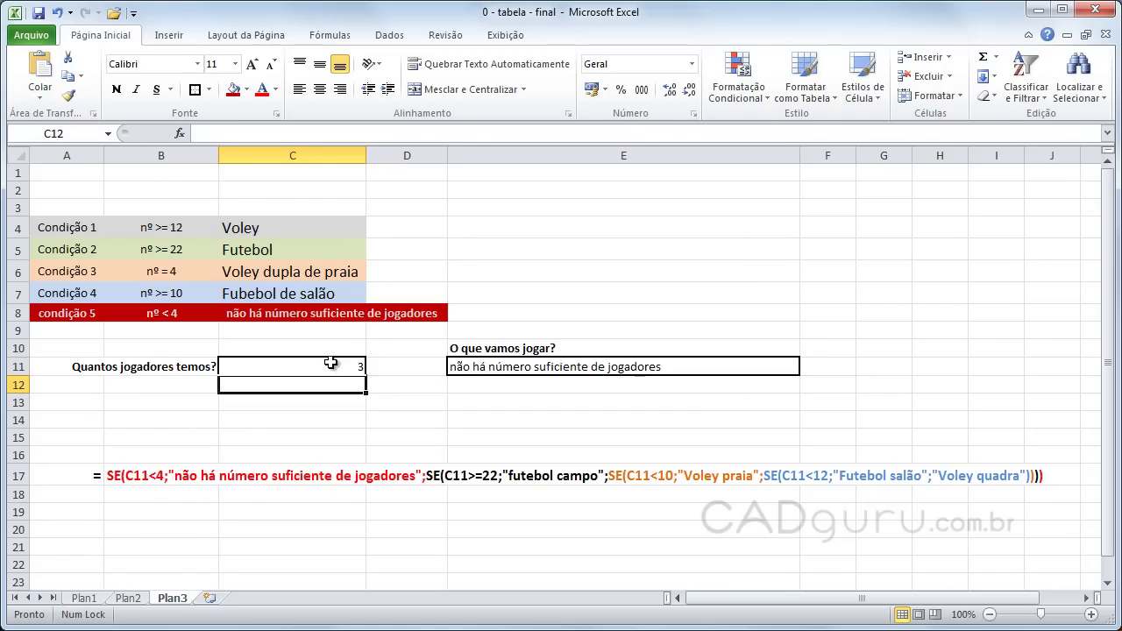
{"action": "left_click", "coordinate": [312, 367]}
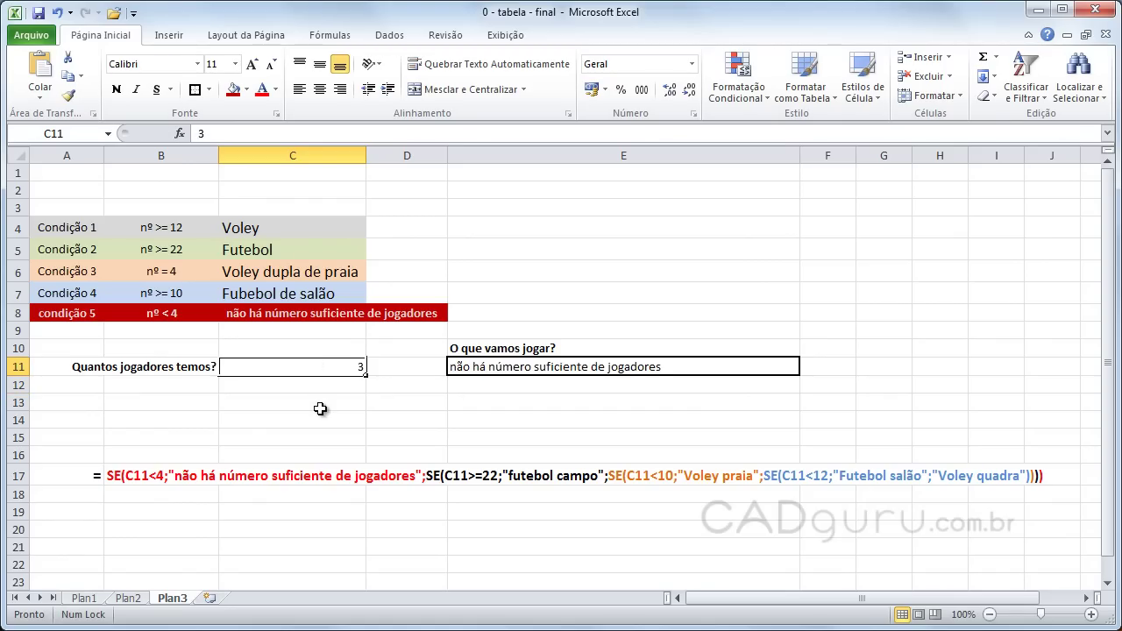
{"action": "type", "text": "2"}
{"action": "key", "text": "Return"}
{"action": "key", "text": "Up"}
- Clear the value in C11 so E11 reads 'não há número suficiente de jogadores'
{"action": "key", "text": "Return"}
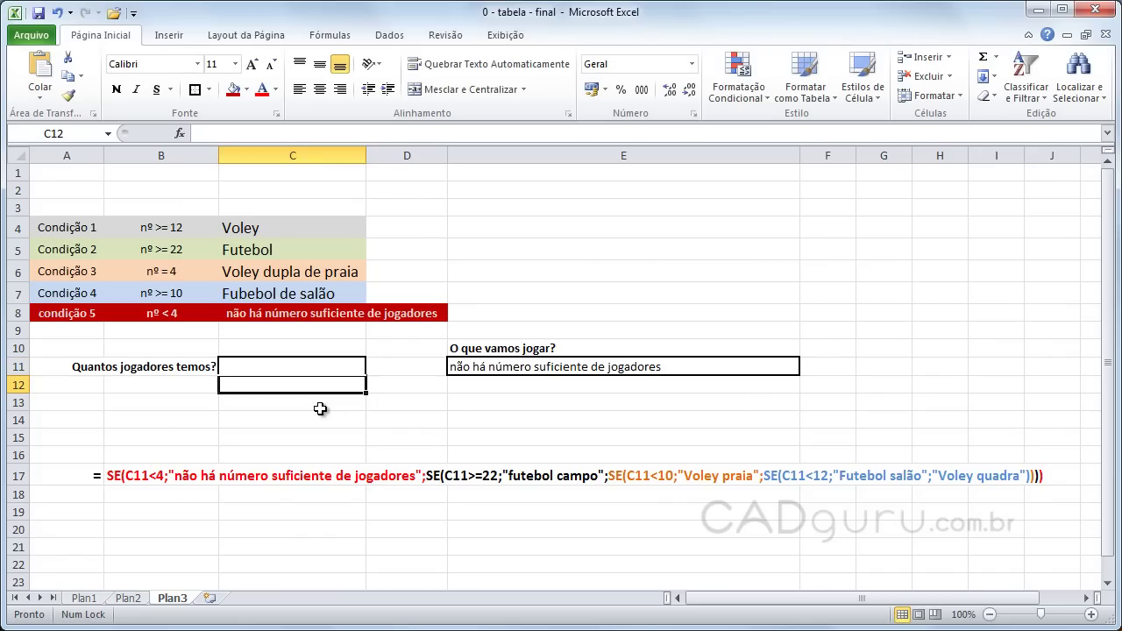